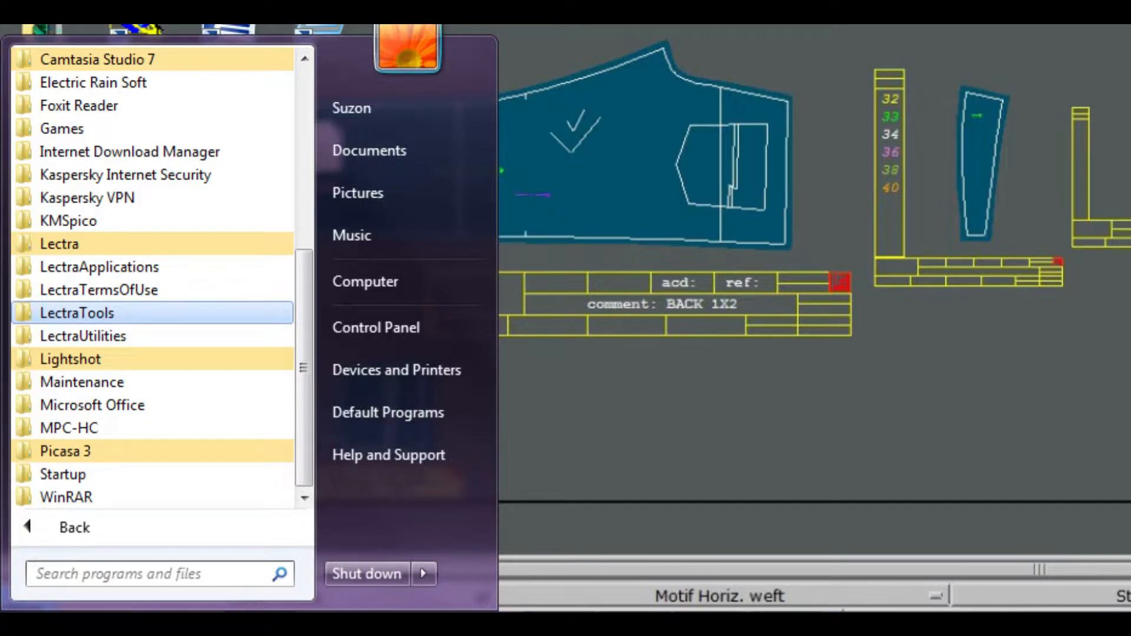
Launch E-Manager from the Lectra tools and review the language choices, keeping GB.
click(77, 313)
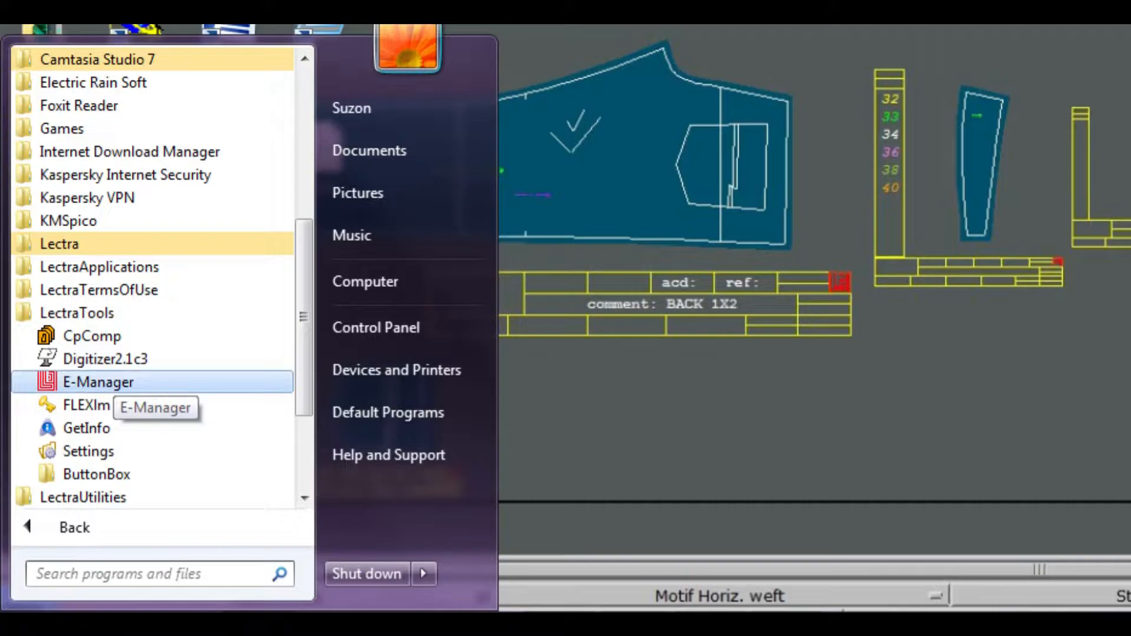
click(118, 382)
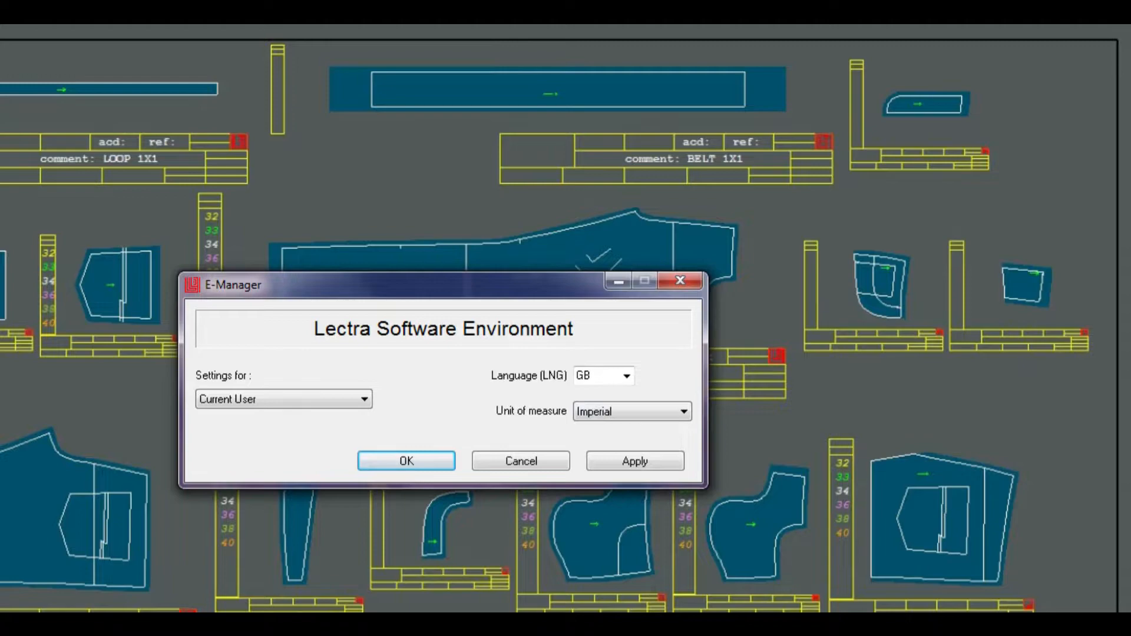
click(626, 376)
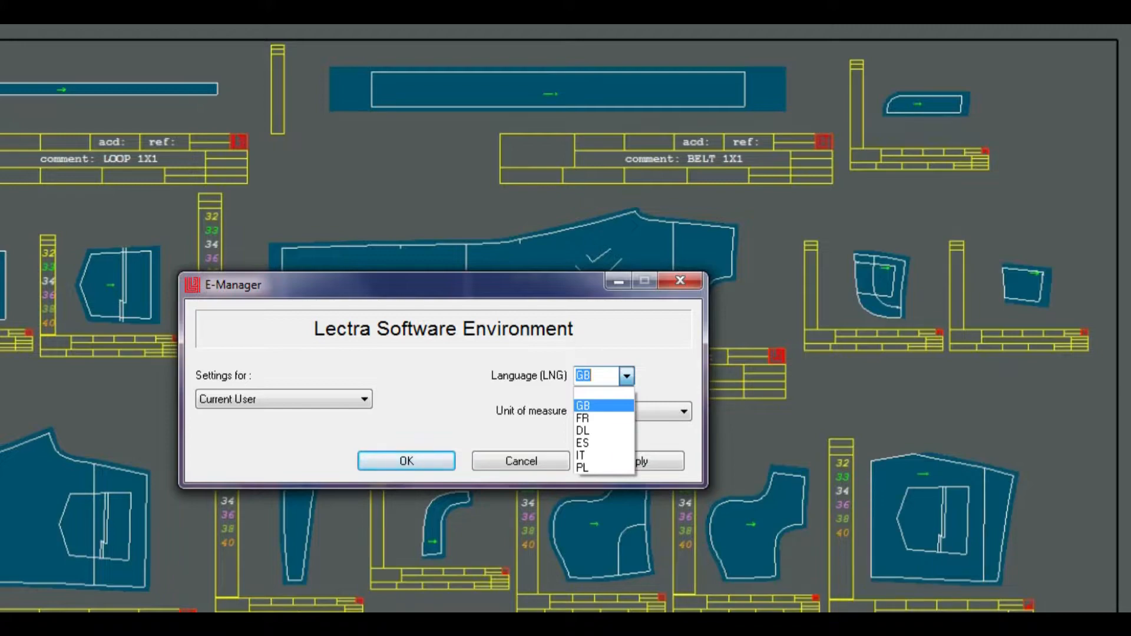
click(626, 376)
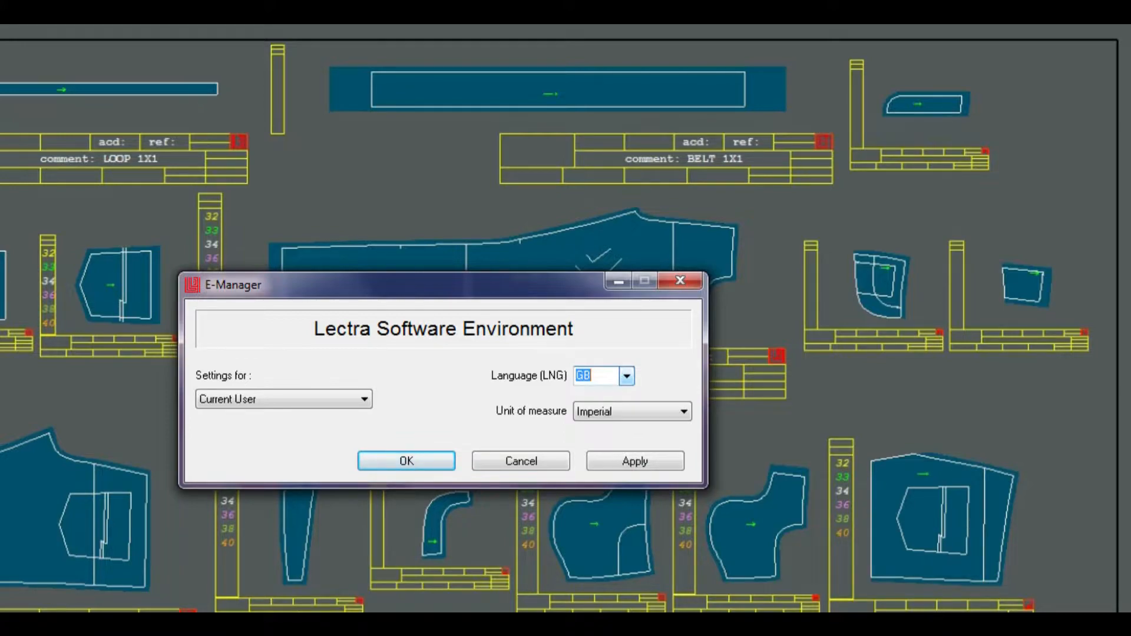
Set the unit of measure to Imperial for the current user, apply it and close the E-Manager settings.
click(683, 411)
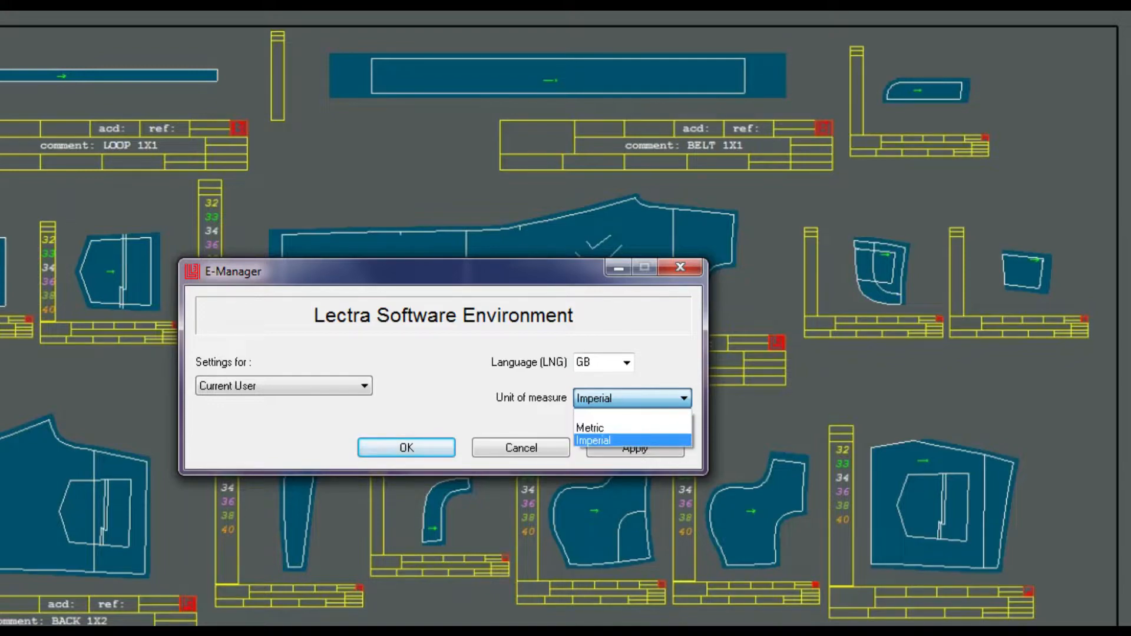
click(632, 440)
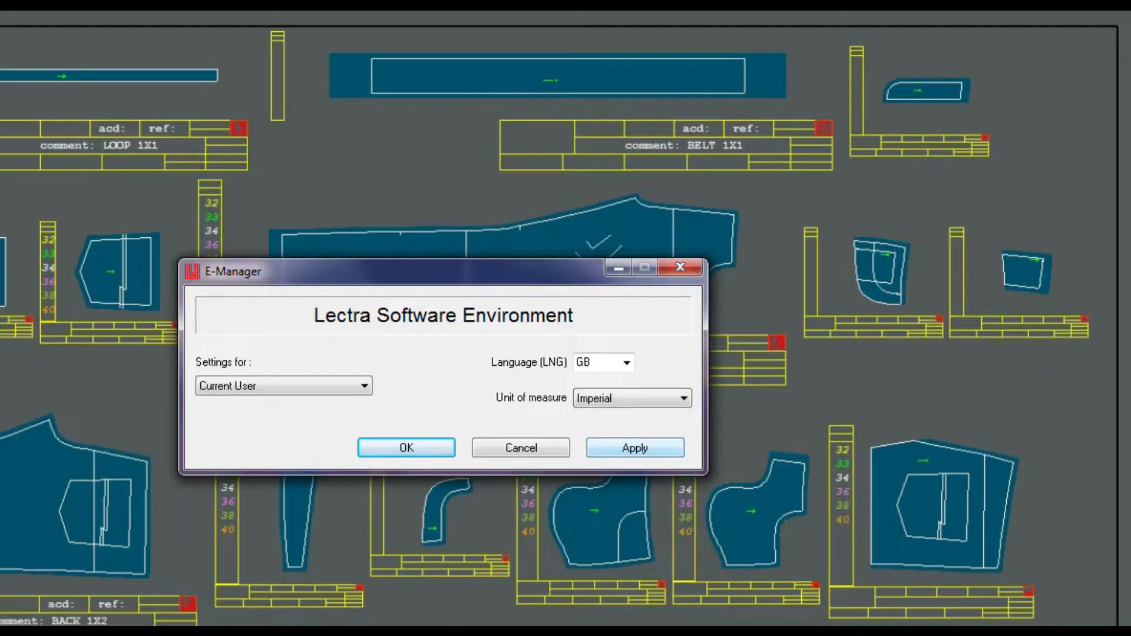
click(635, 447)
click(407, 447)
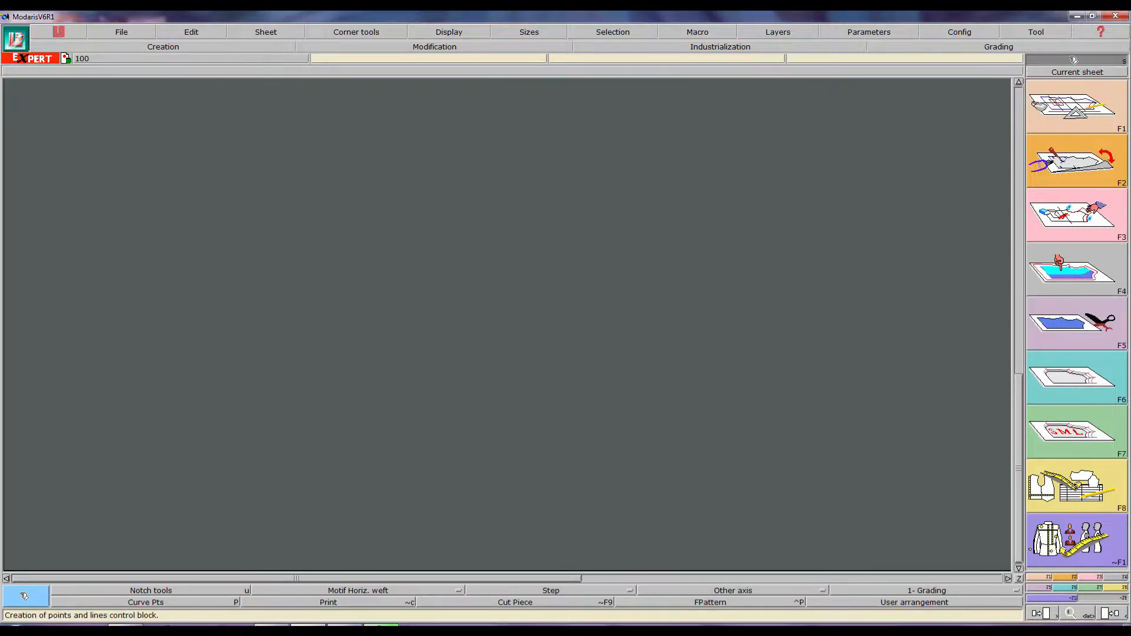
Switch the Modaris function display from icons to text labels, toggling back to icons once and ending on text.
click(959, 32)
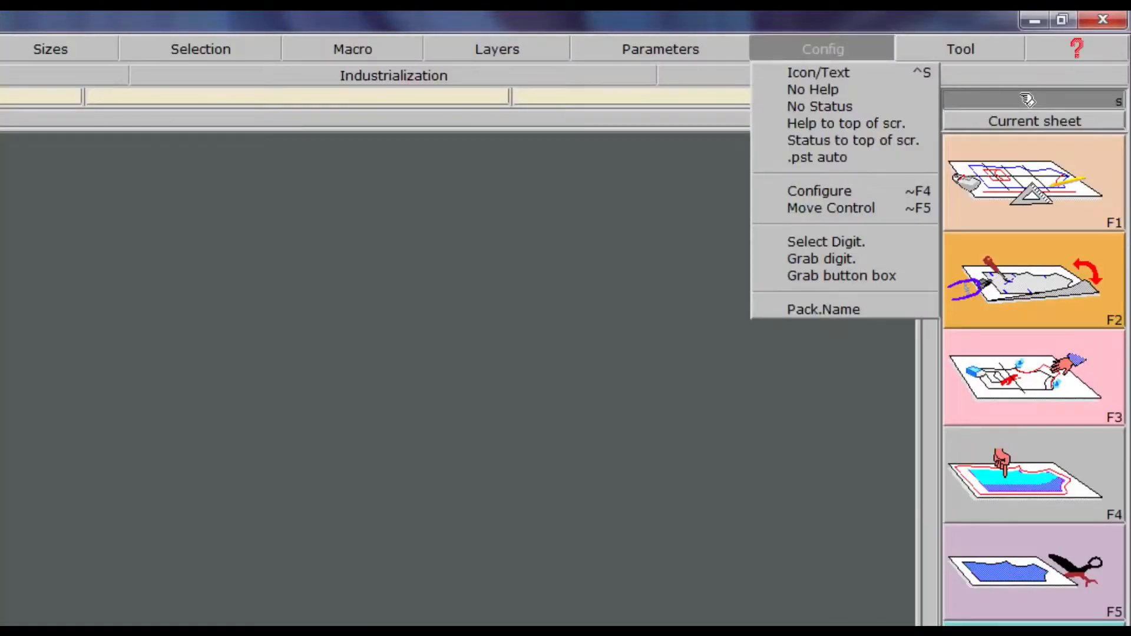
key(Down)
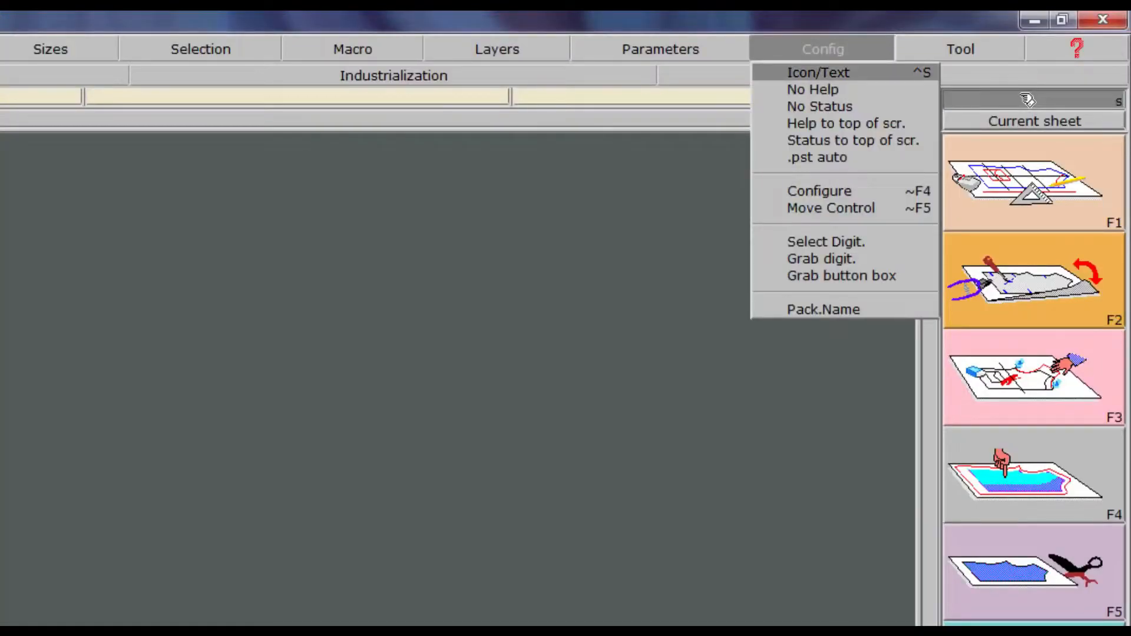
key(Return)
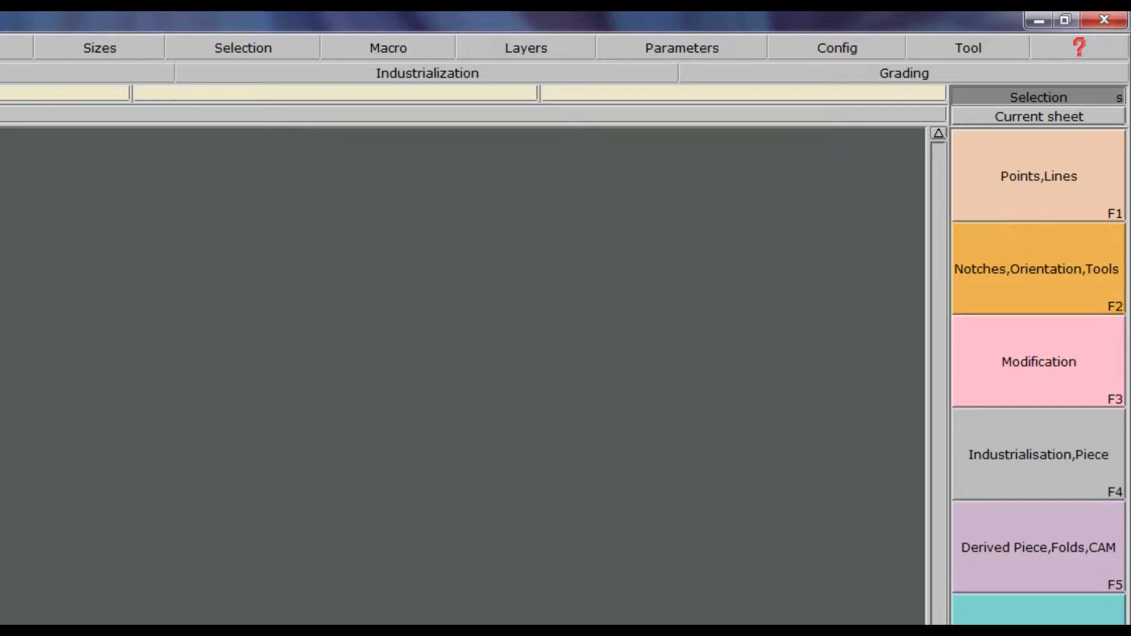
key(i)
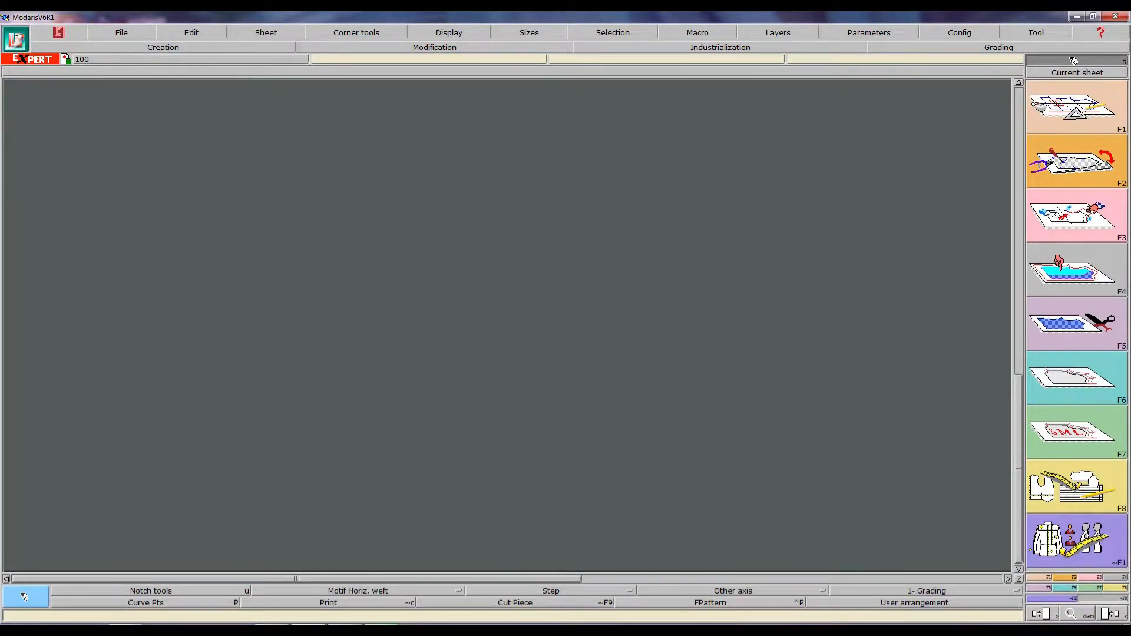
click(16, 39)
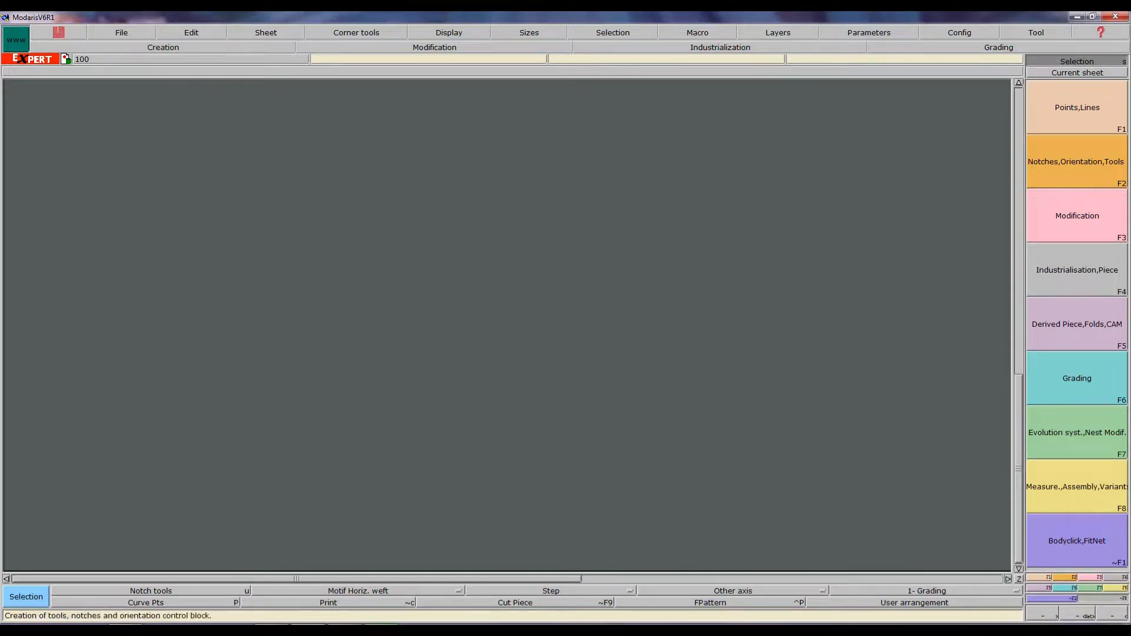
Toggle No Flat Pat. in the digitizing parameters, leave it enabled and close the dialog.
key(F1)
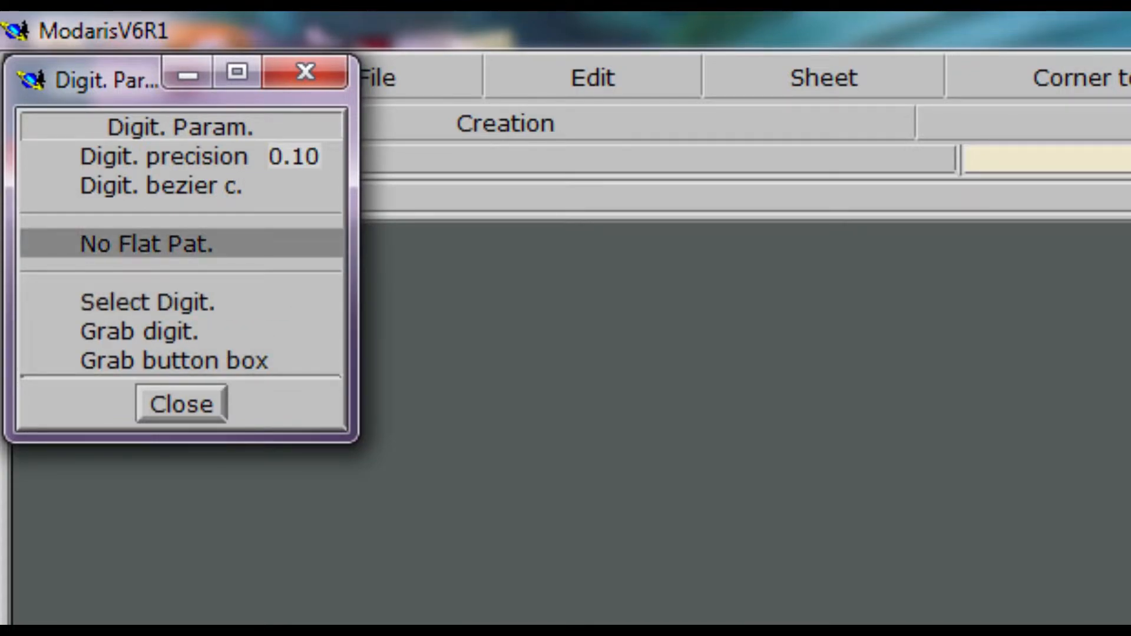
click(146, 243)
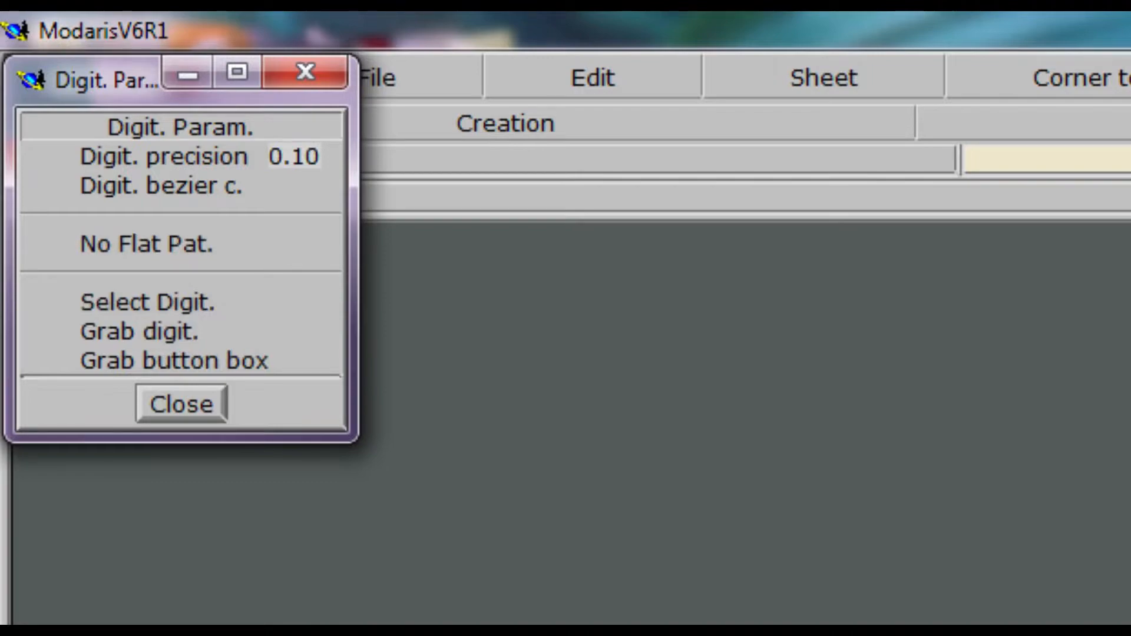
click(146, 244)
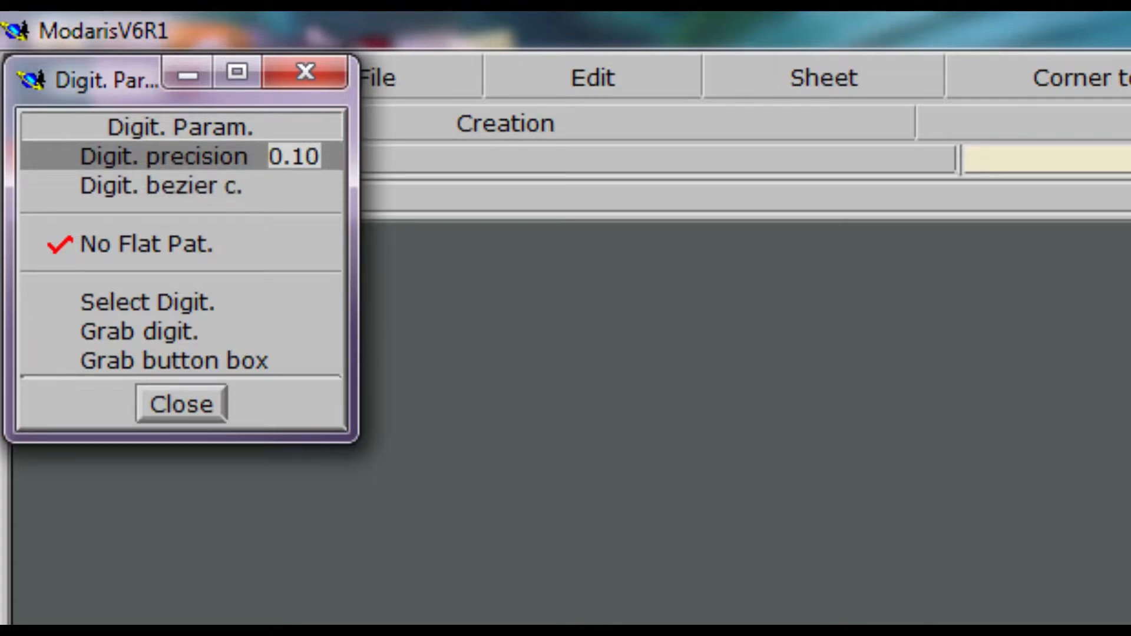
click(180, 404)
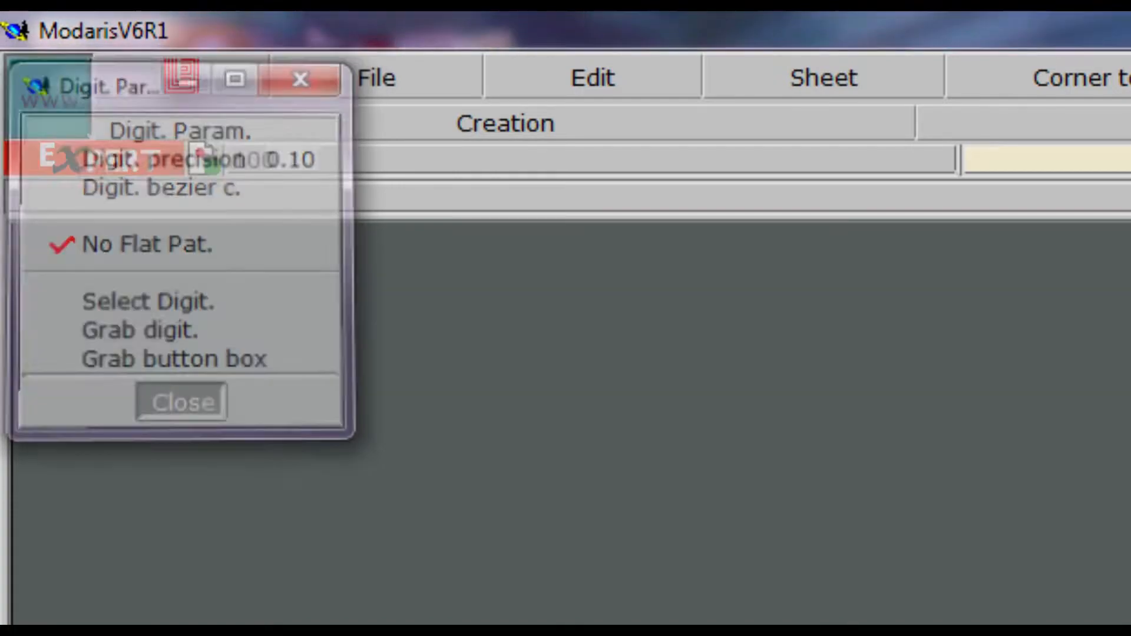
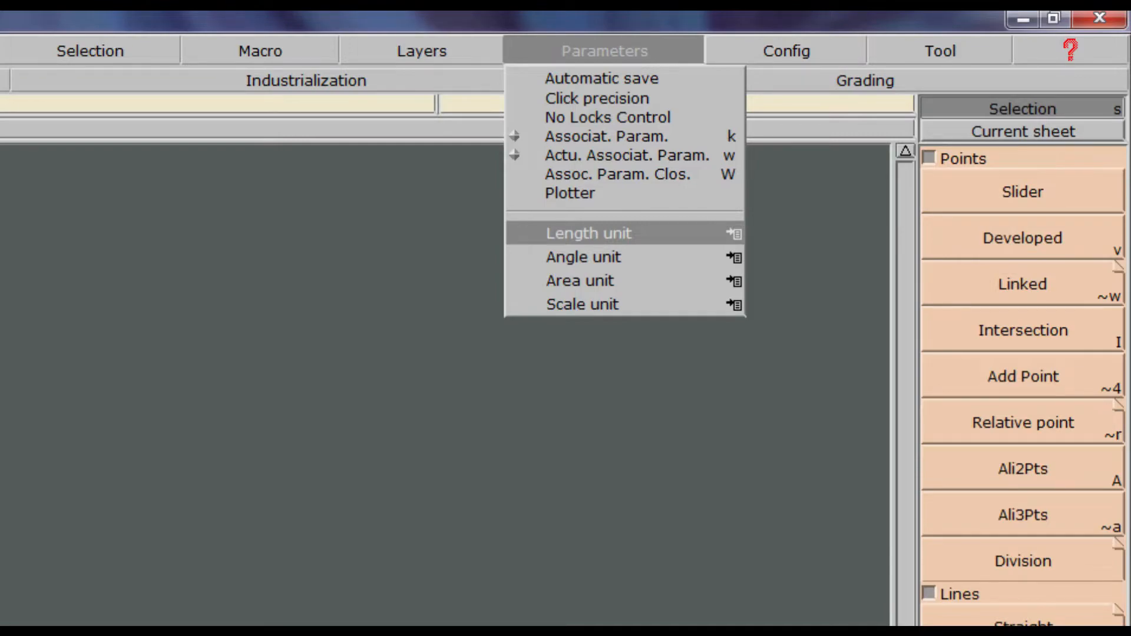
Try inches and 10ths as the length unit and return it to cm.
mouse_move(589, 233)
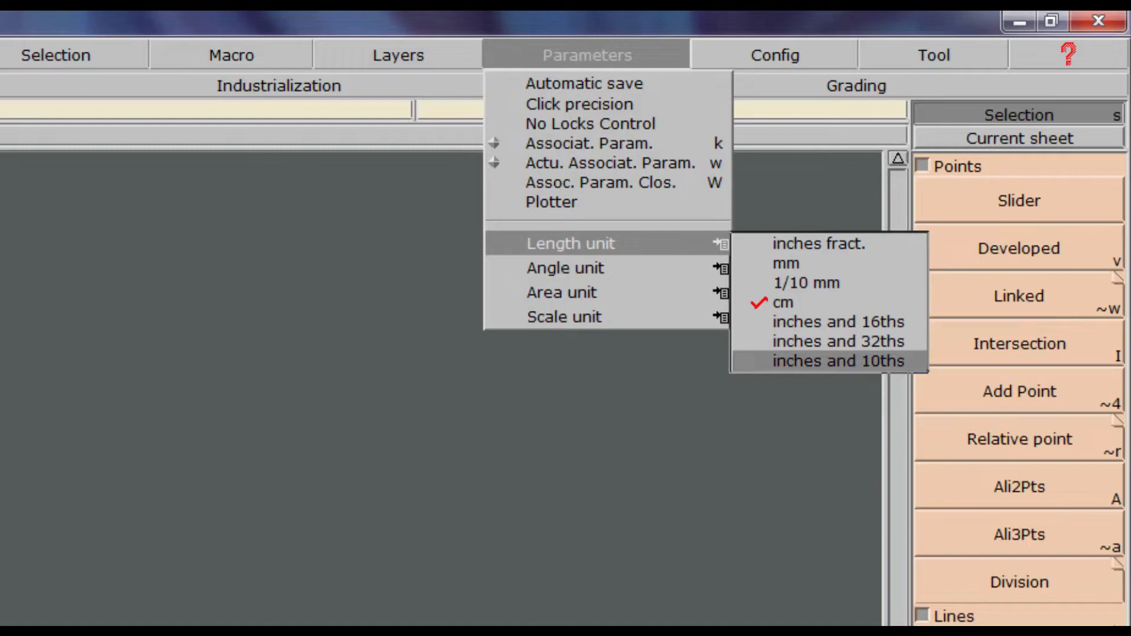
click(838, 361)
click(587, 54)
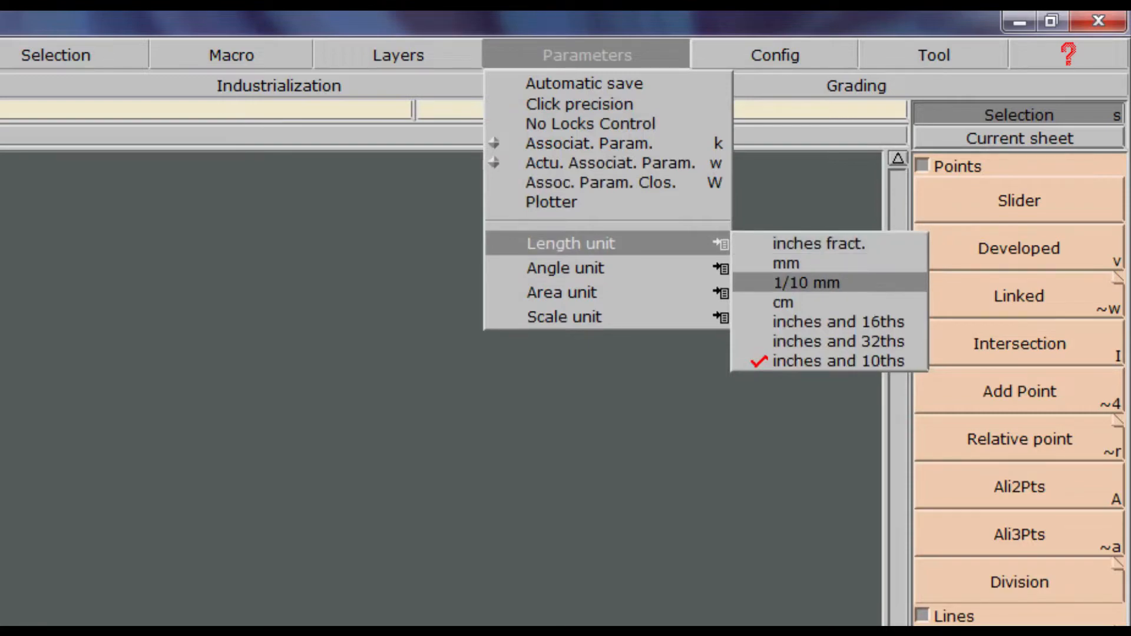
click(783, 302)
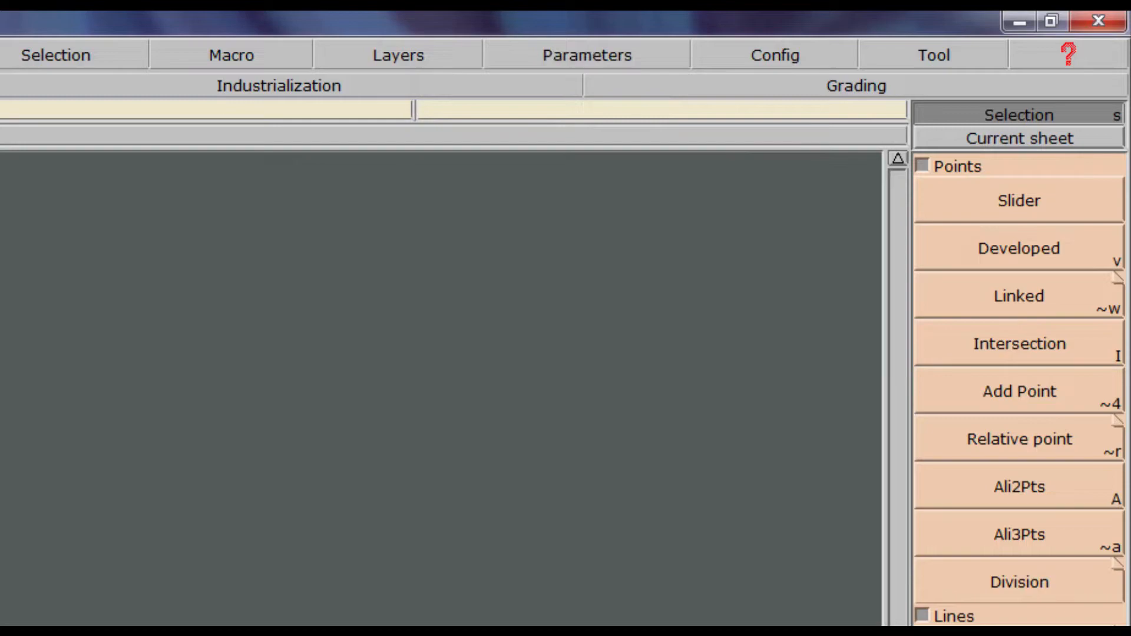
Review the scale unit options from Fract. scale through to % Scale.
click(587, 54)
mouse_move(564, 317)
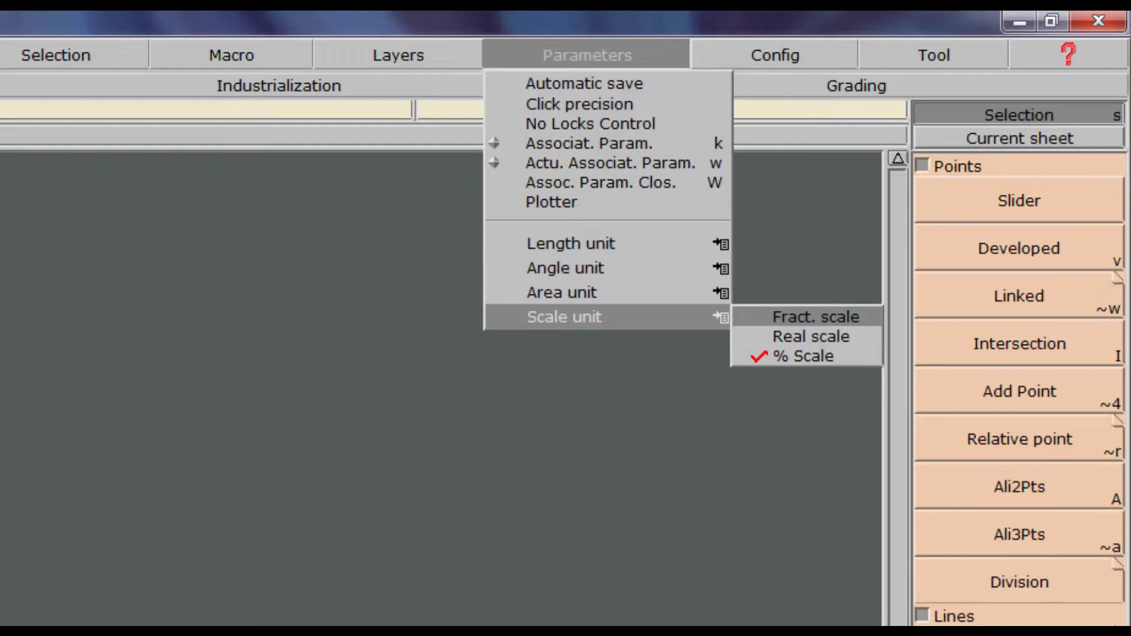
key(Escape)
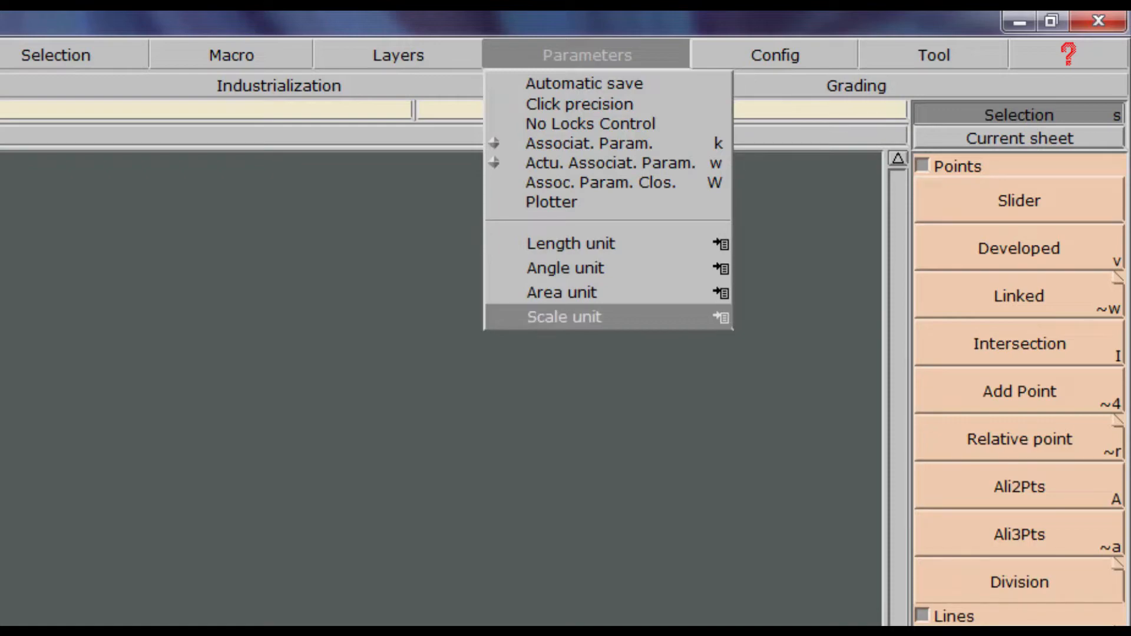
key(Right)
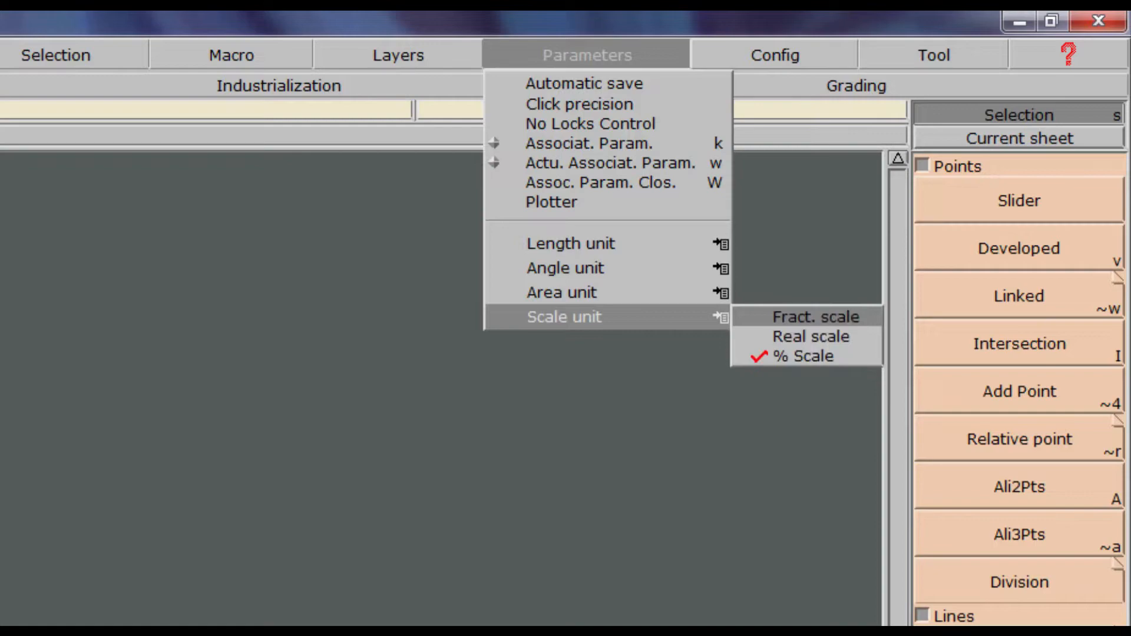
key(Down)
key(Down)
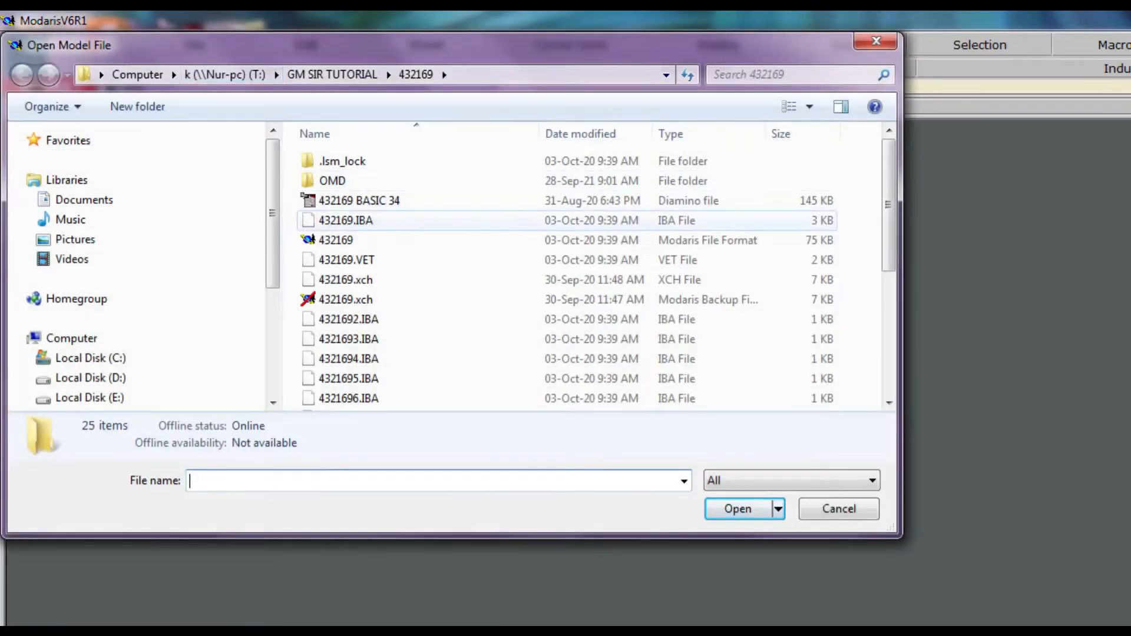
Open the Modaris model file 432169 and dismiss the anomalies report.
click(336, 240)
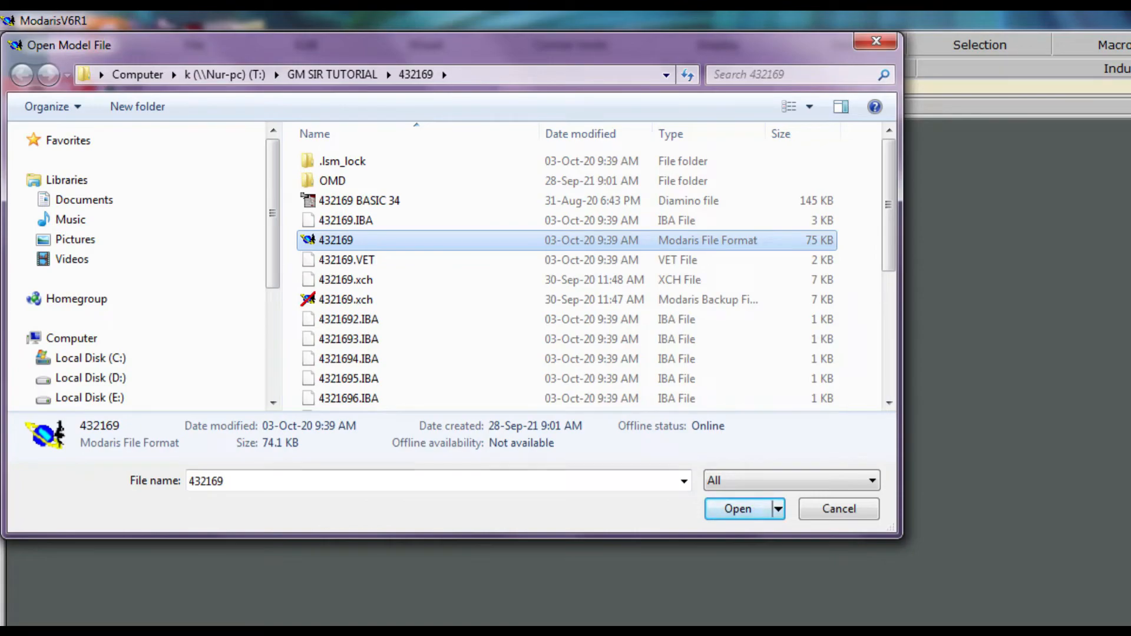
key(Return)
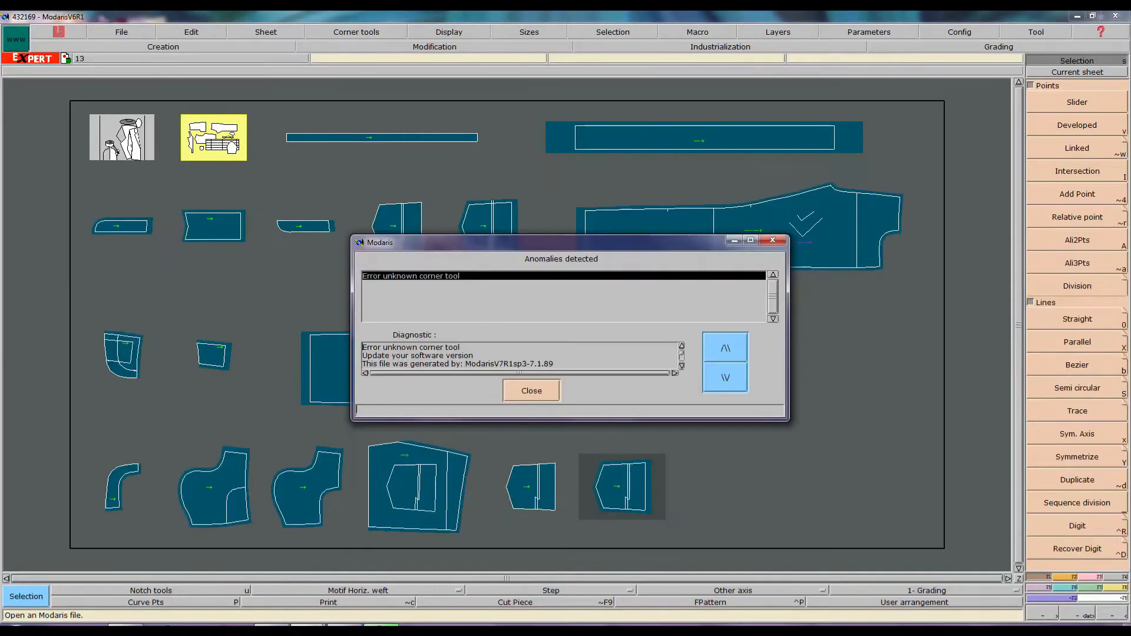
key(Return)
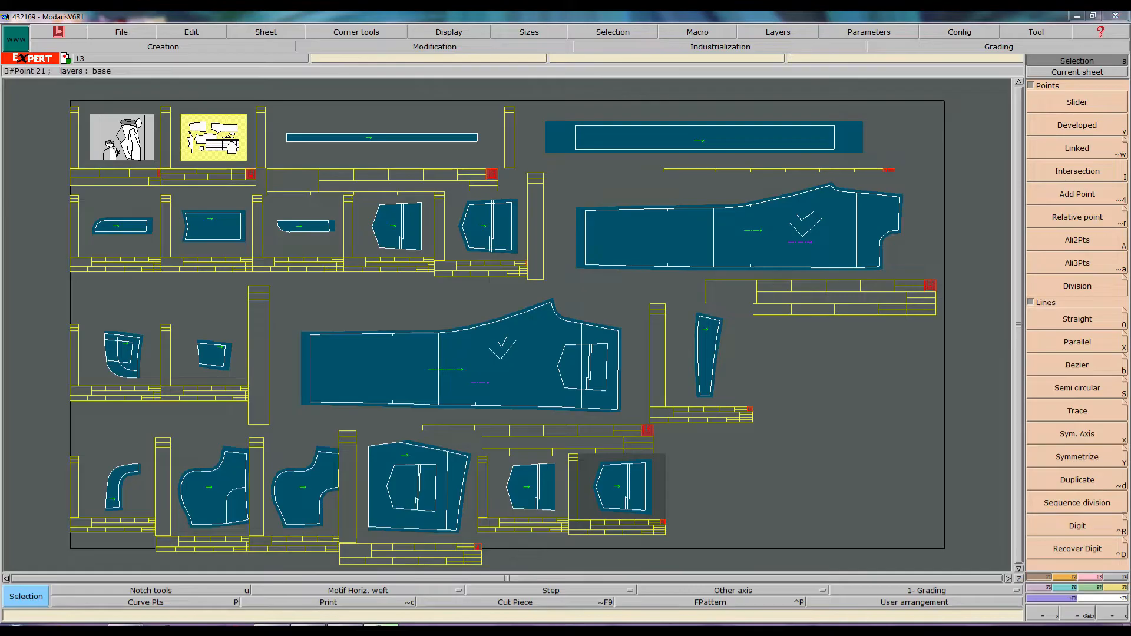
Set the scale unit to % Scale and rearrange the pattern sheets on the work area.
click(868, 32)
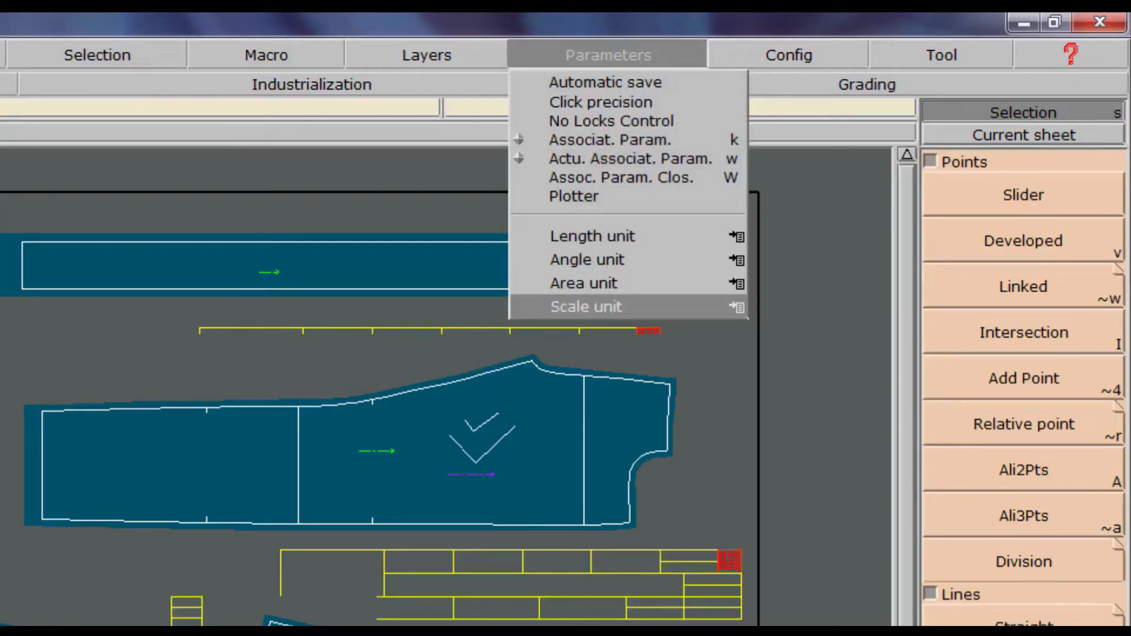
mouse_move(628, 306)
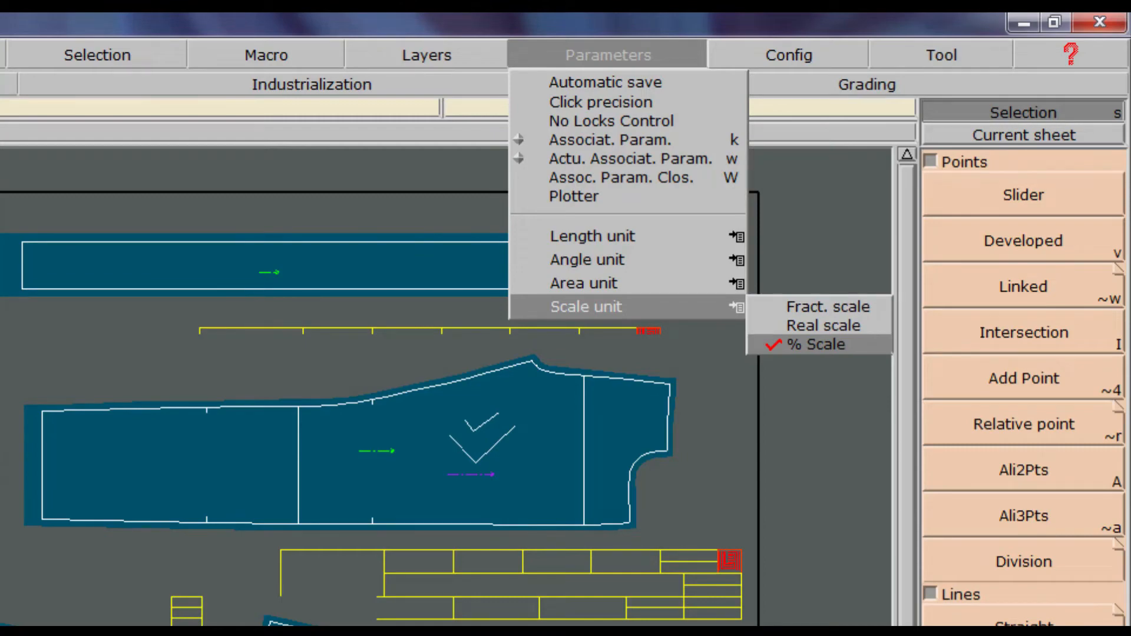
click(822, 345)
click(607, 55)
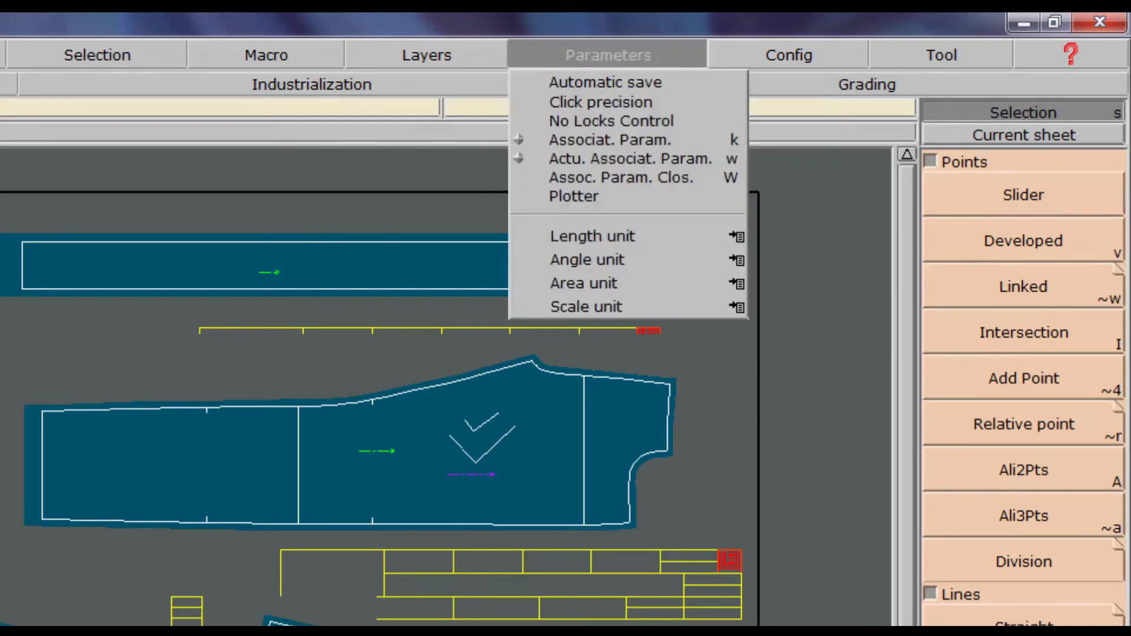
mouse_move(730, 307)
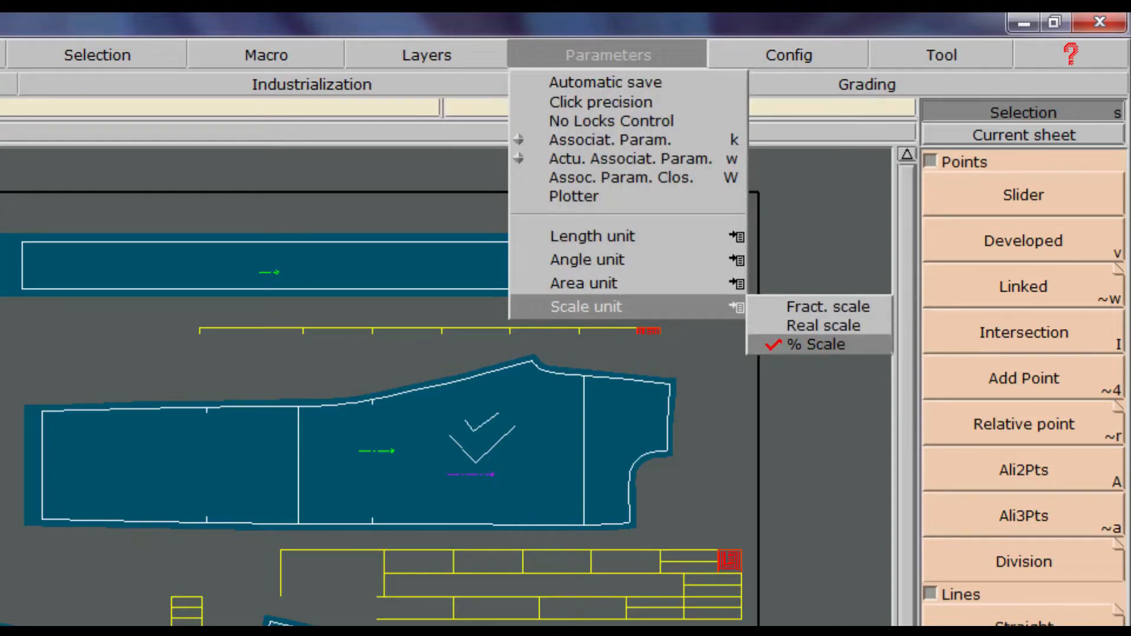
click(822, 345)
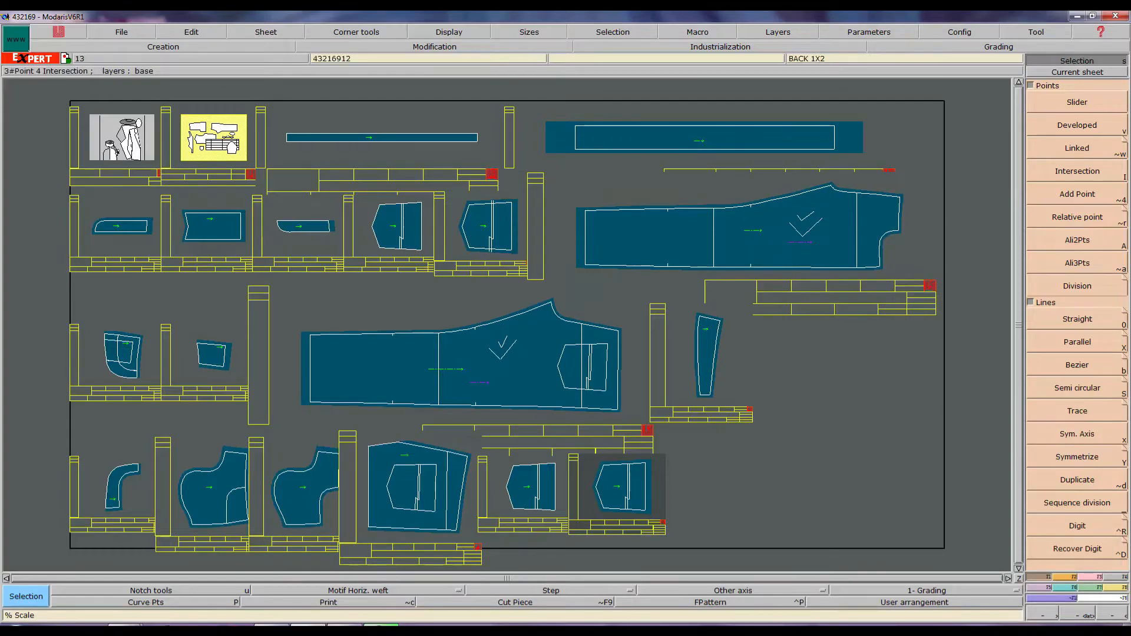
key(j)
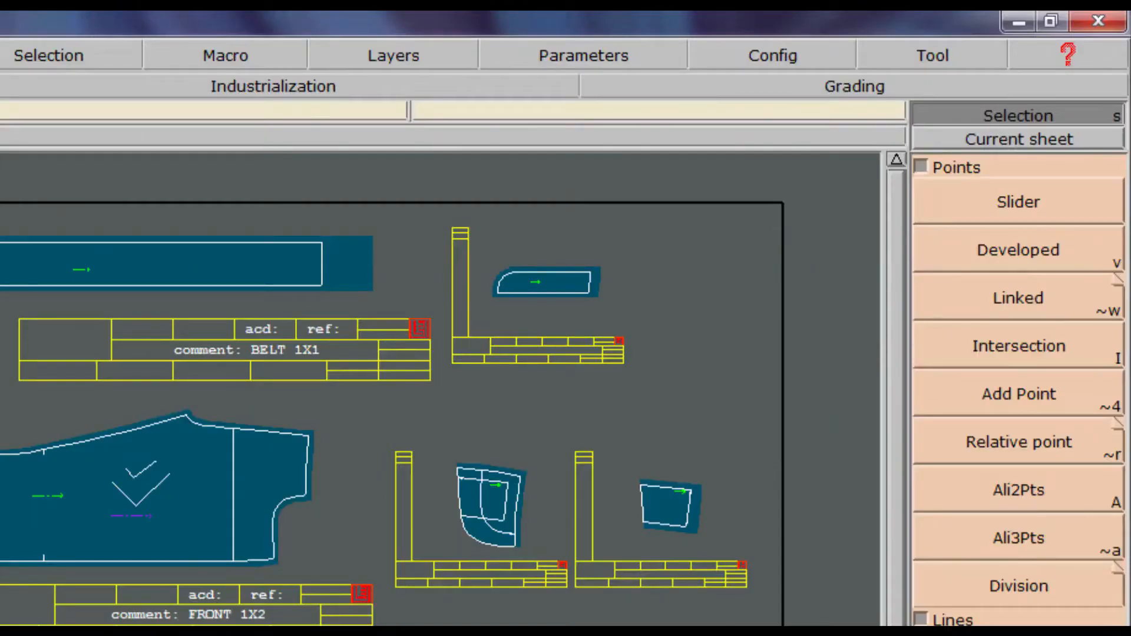
Select % Scale as the scale unit for the model.
click(869, 31)
key(Down)
key(Down)
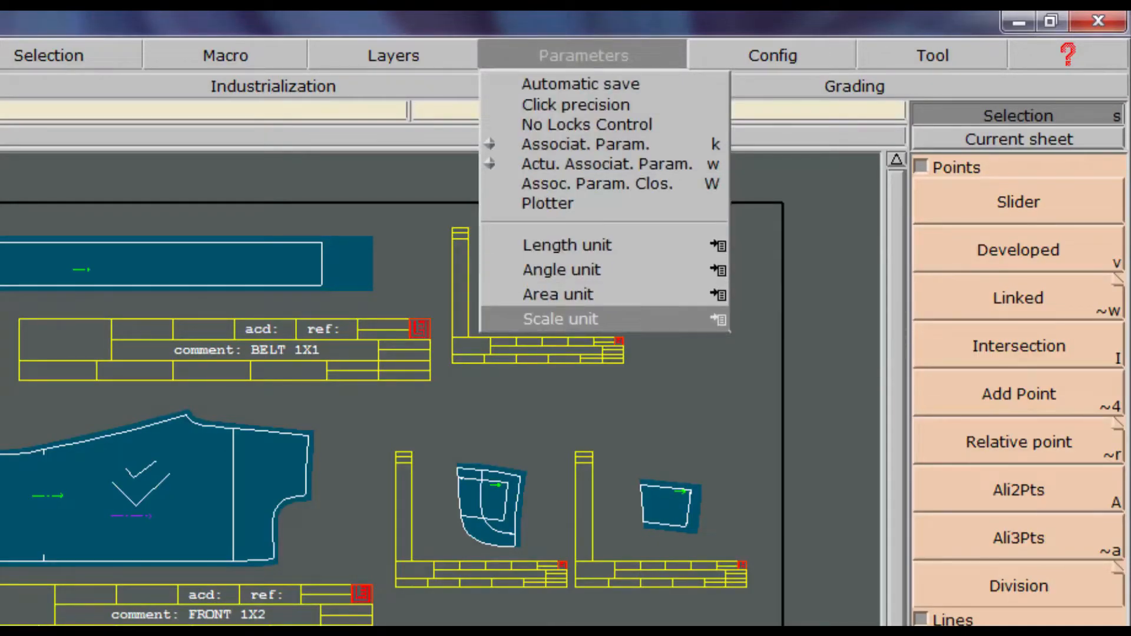
key(Right)
key(Down)
key(Down)
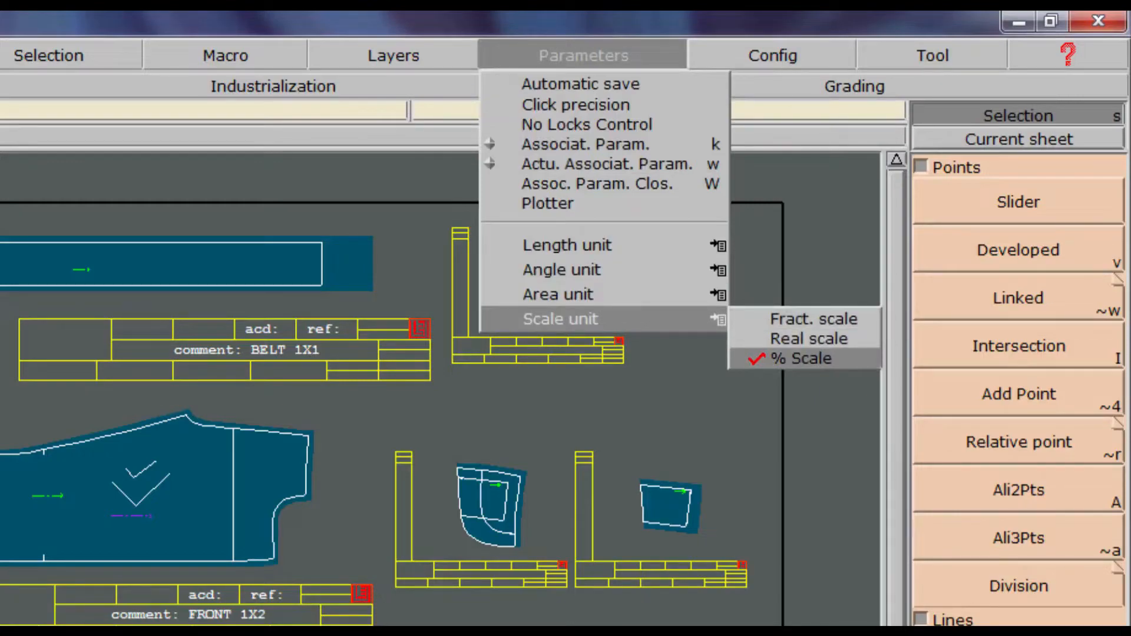
key(Return)
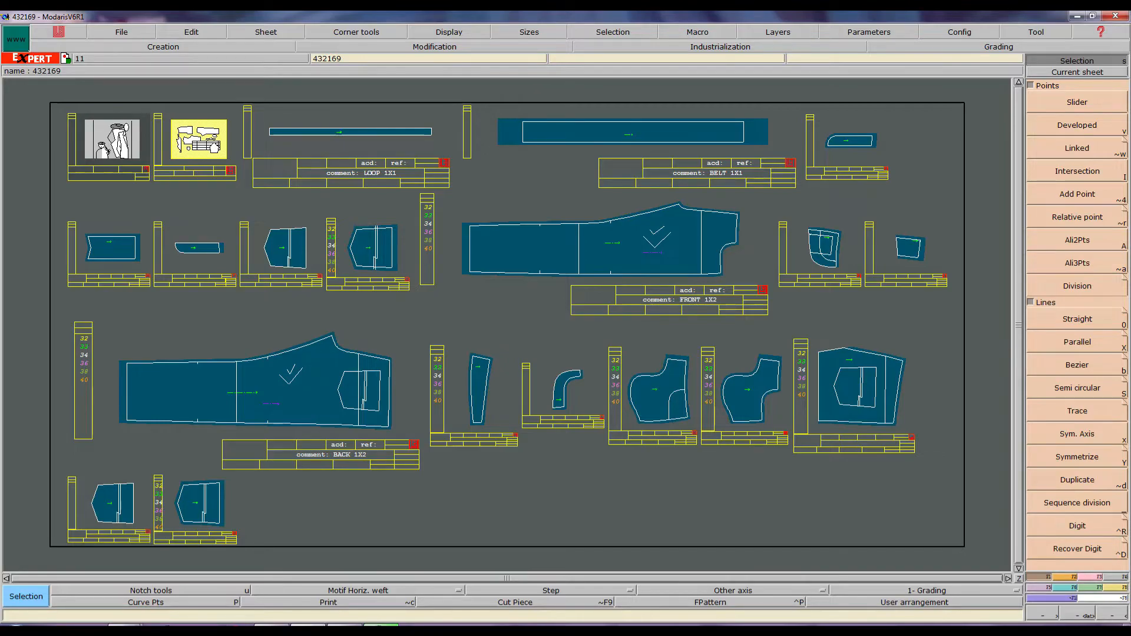
Open the variant of model 432169 to show its piece article table.
key(Home)
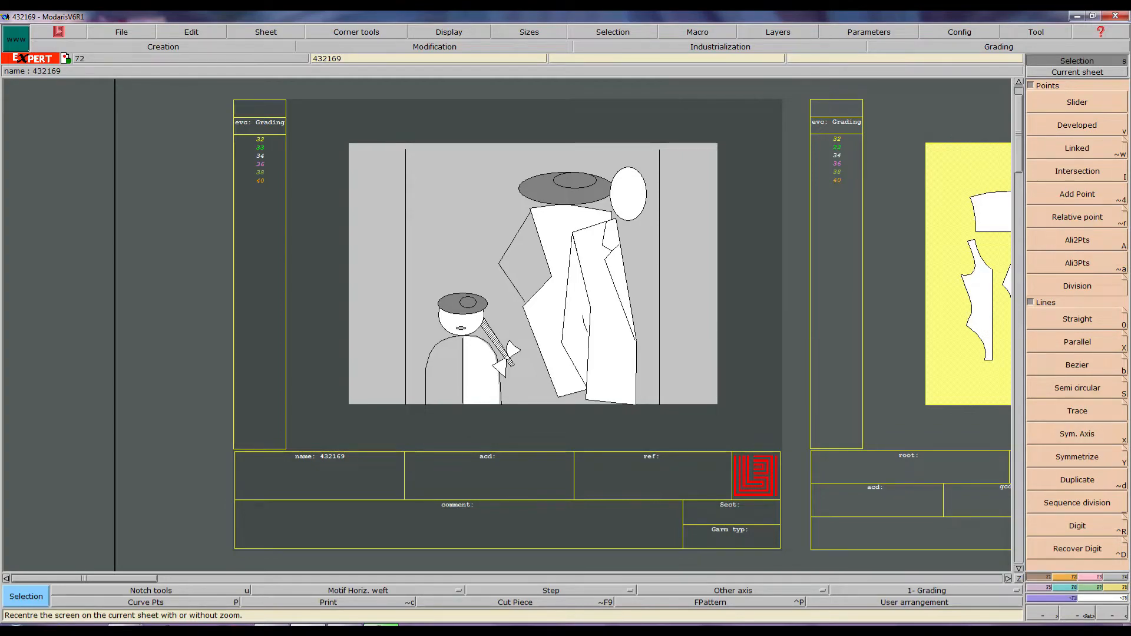
key(End)
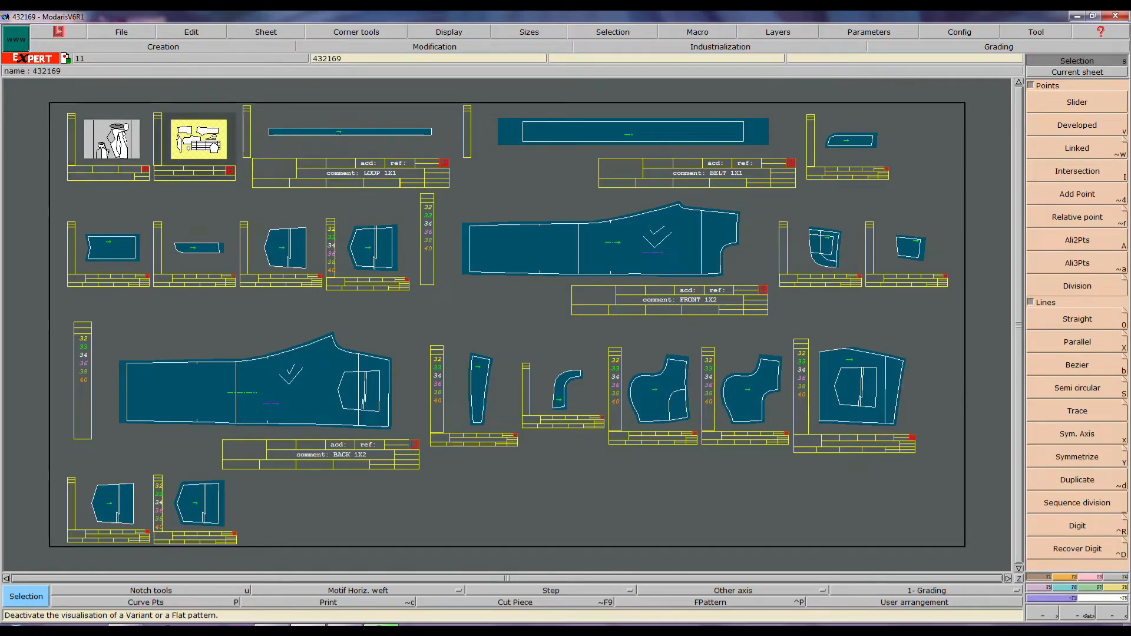
key(Home)
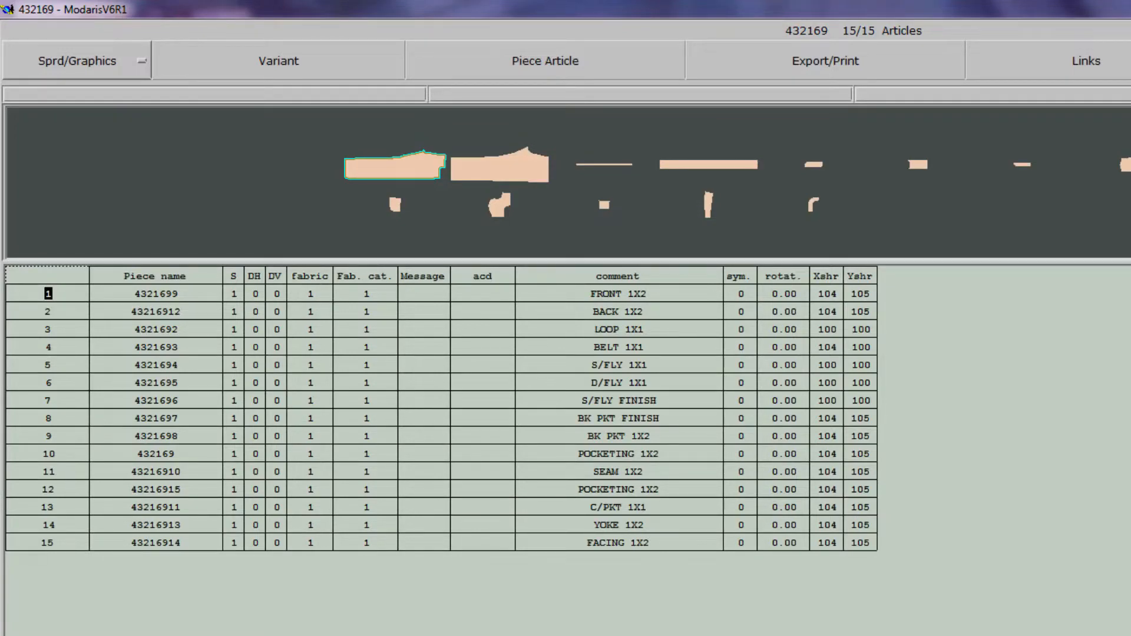
Reset the Xshr and Yshr shrinkage values to 100 for all pieces in the variant table.
drag(859, 294, 859, 329)
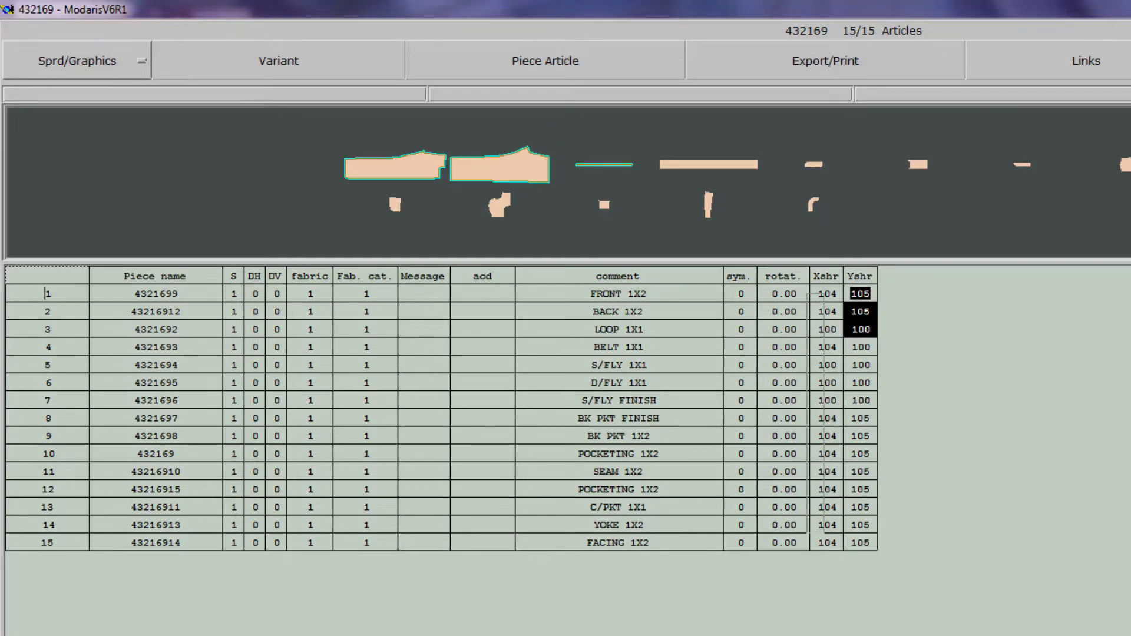
drag(827, 294, 827, 542)
text(1)
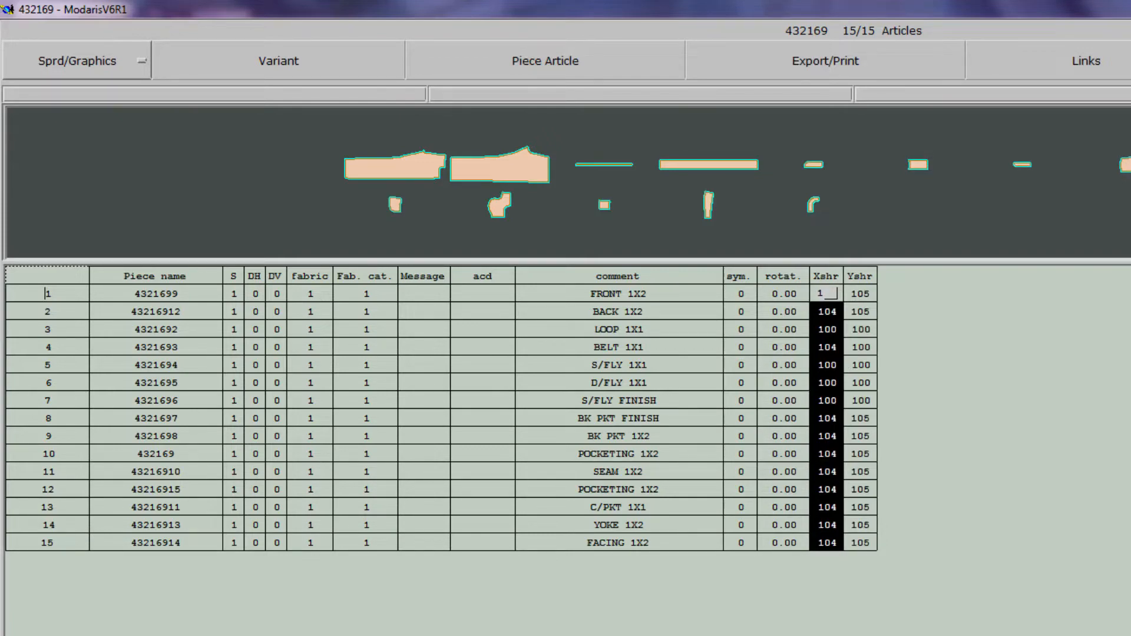
text(0000)
click(859, 276)
text(100)
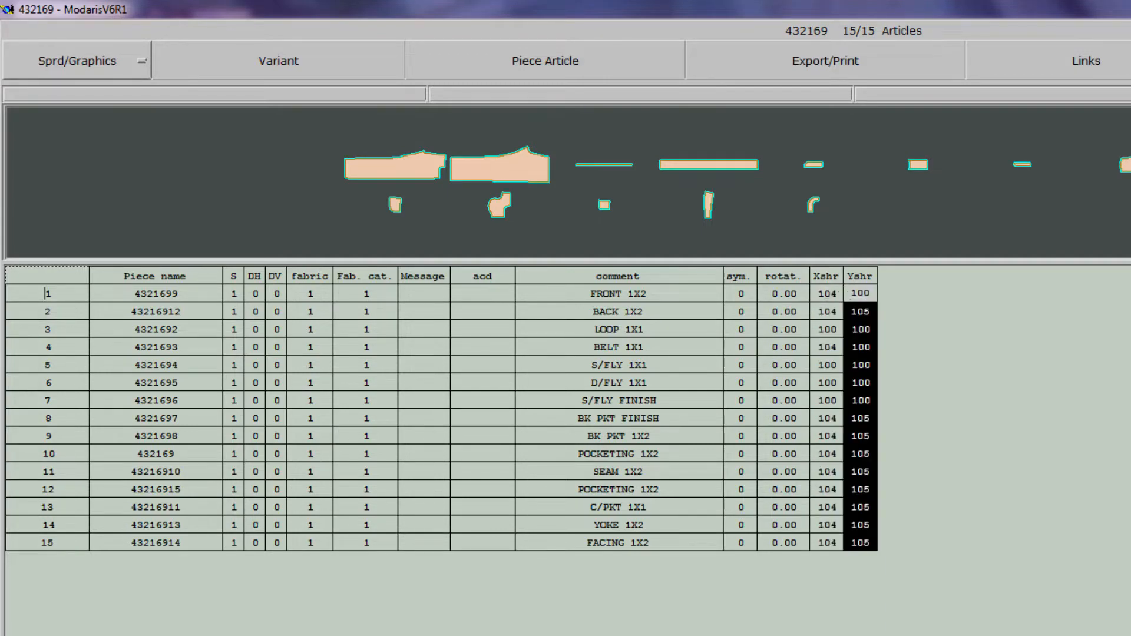
key(Return)
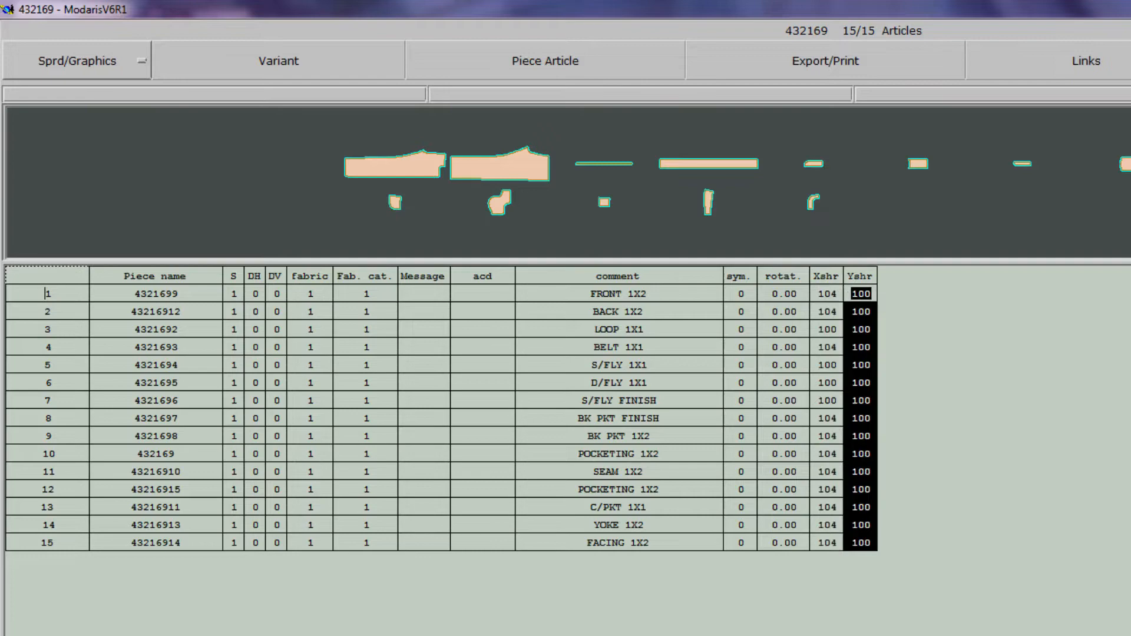
click(826, 276)
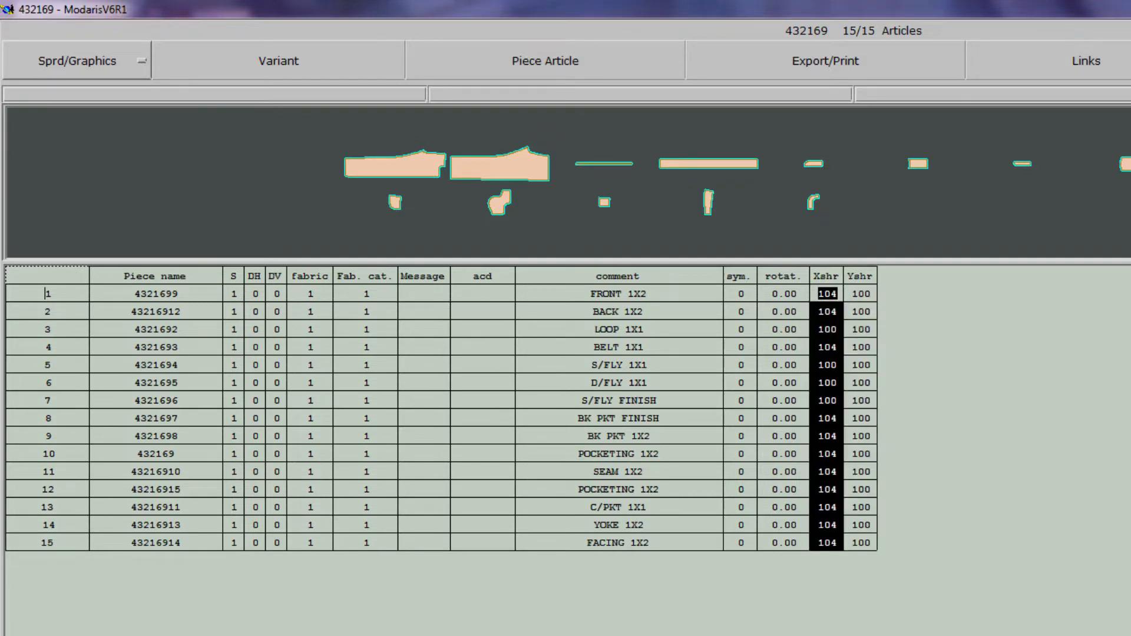
text(100)
key(Return)
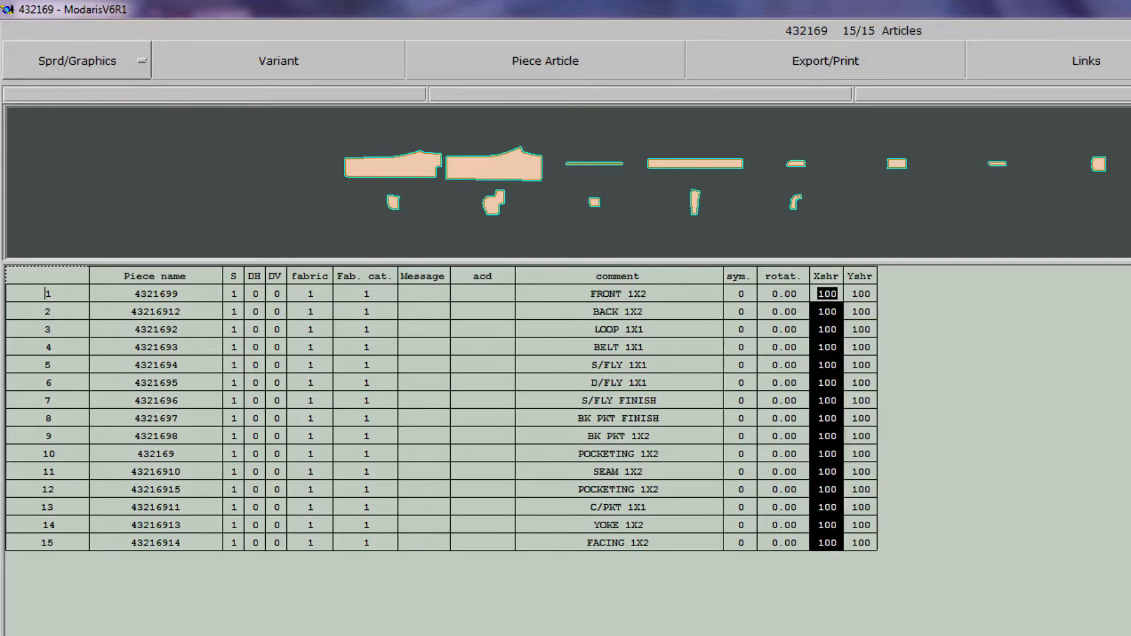
click(47, 293)
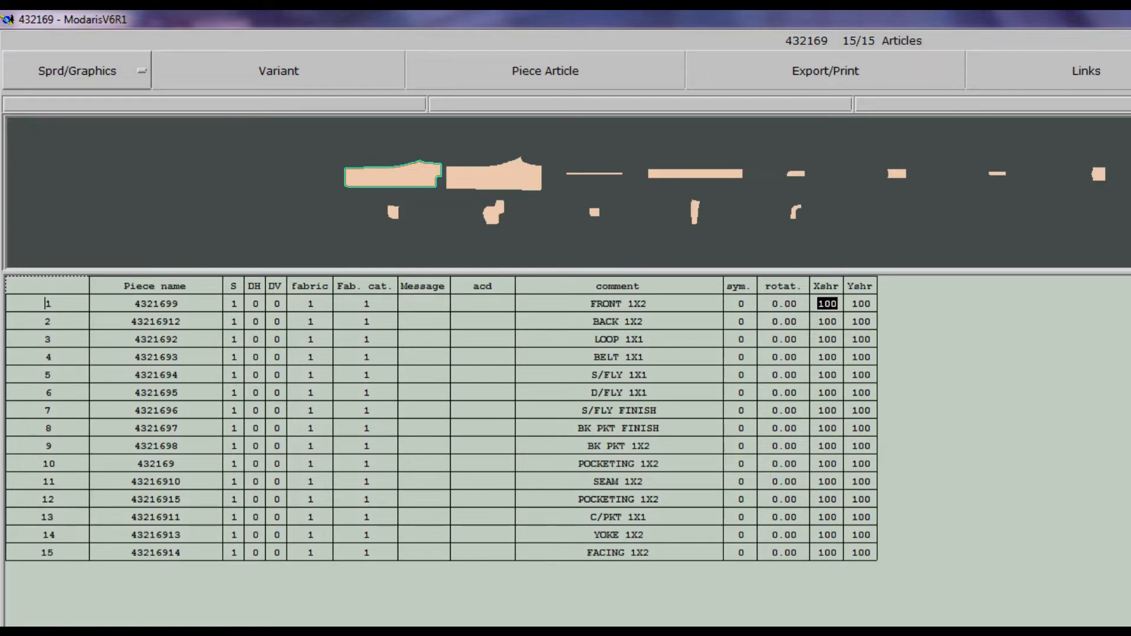
Set Xshr to 101 and Yshr to 110 for all pieces in the variant table.
click(826, 286)
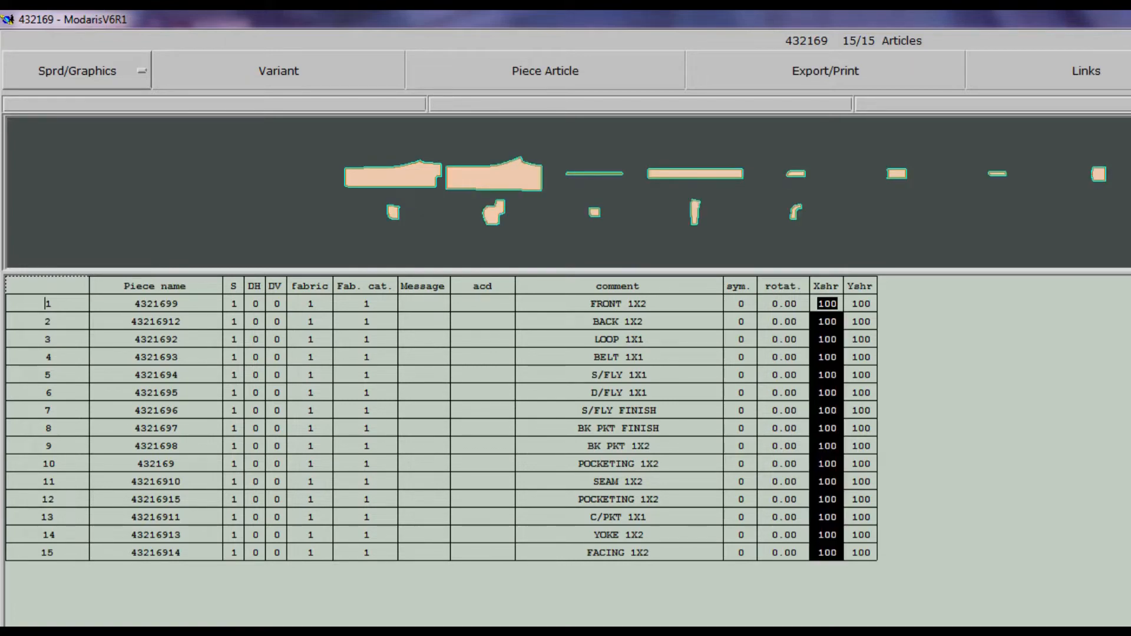
text(101)
key(Return)
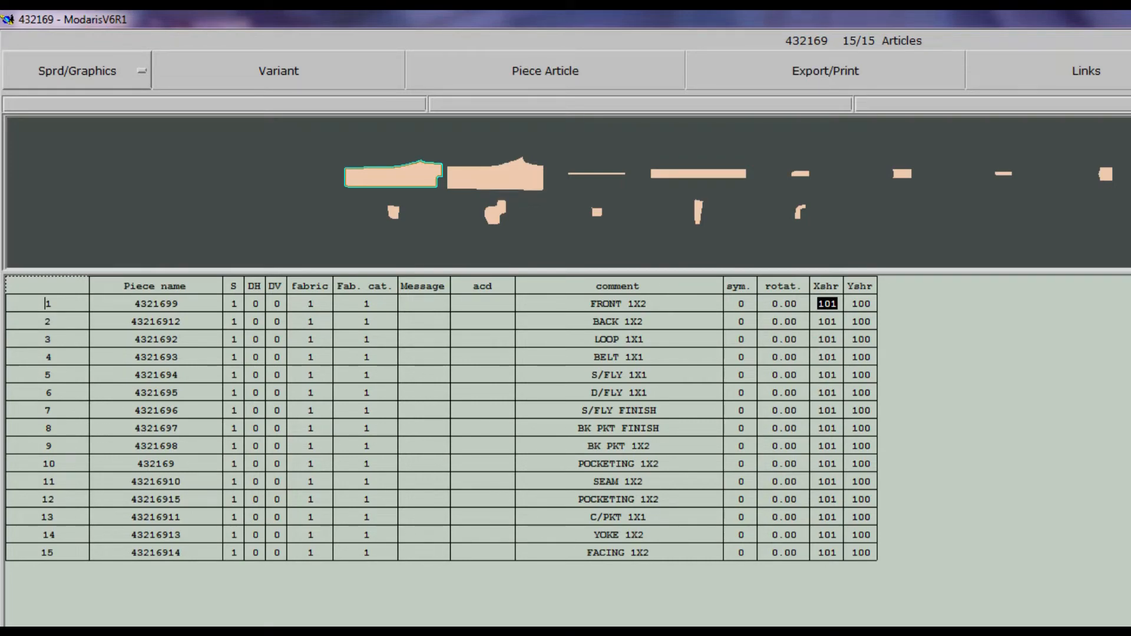
click(859, 285)
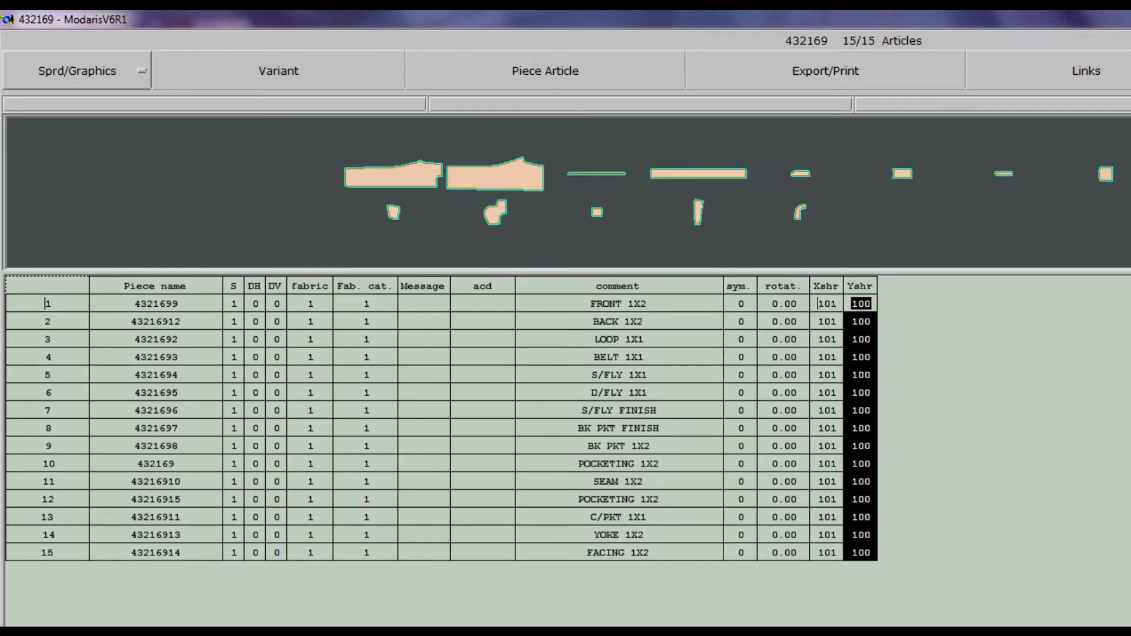
text(110)
key(Return)
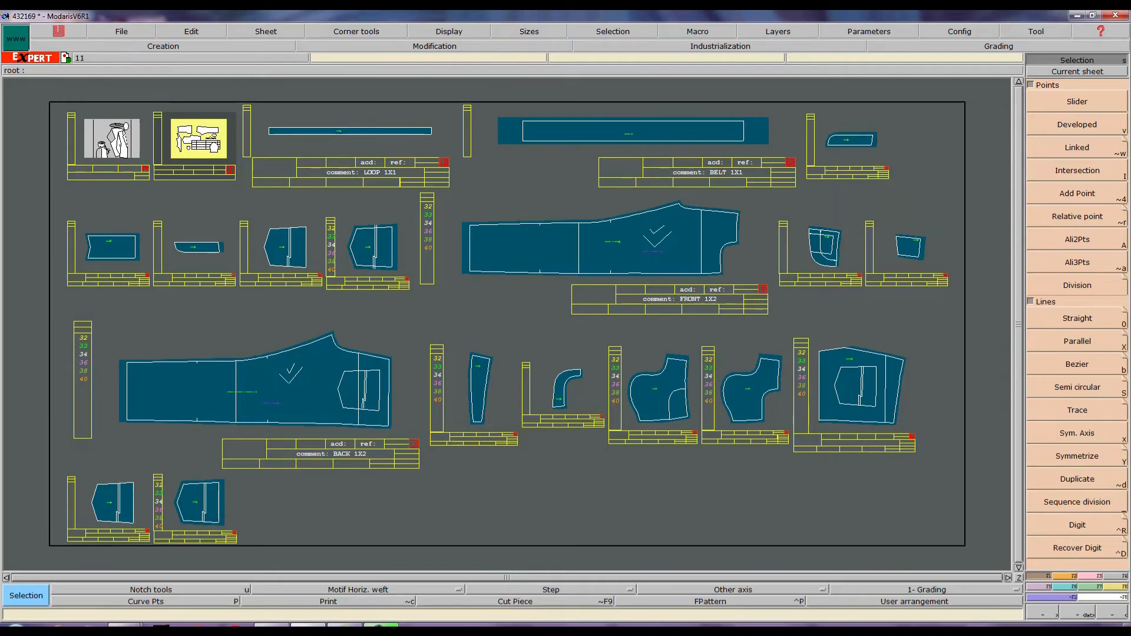
Open the import and export options of the Import BI, Garment command.
click(121, 31)
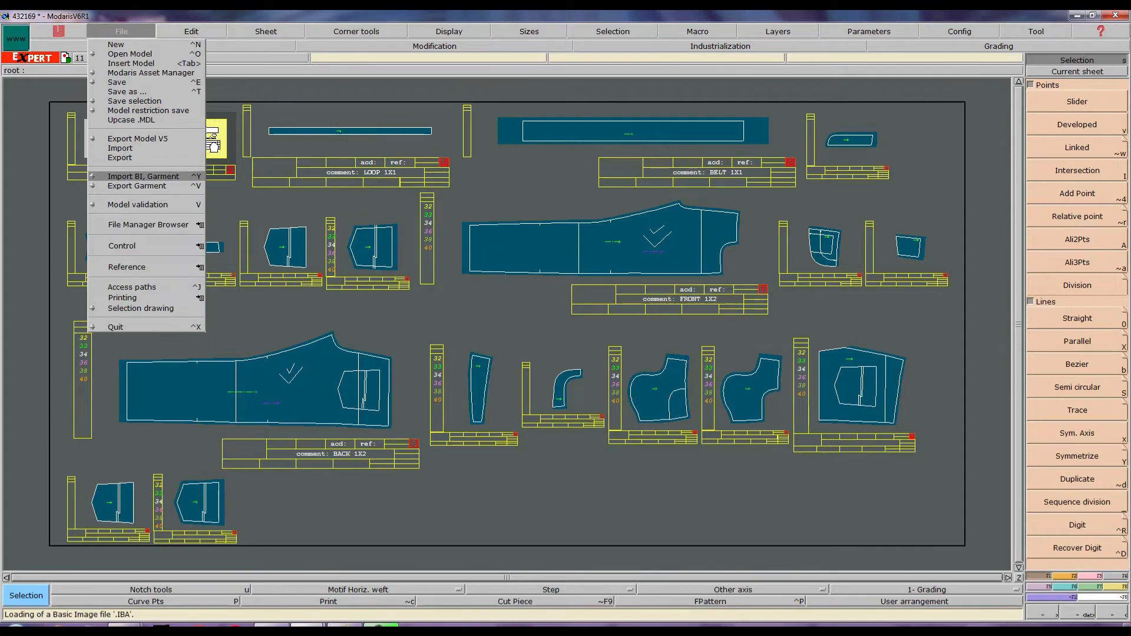
click(144, 176)
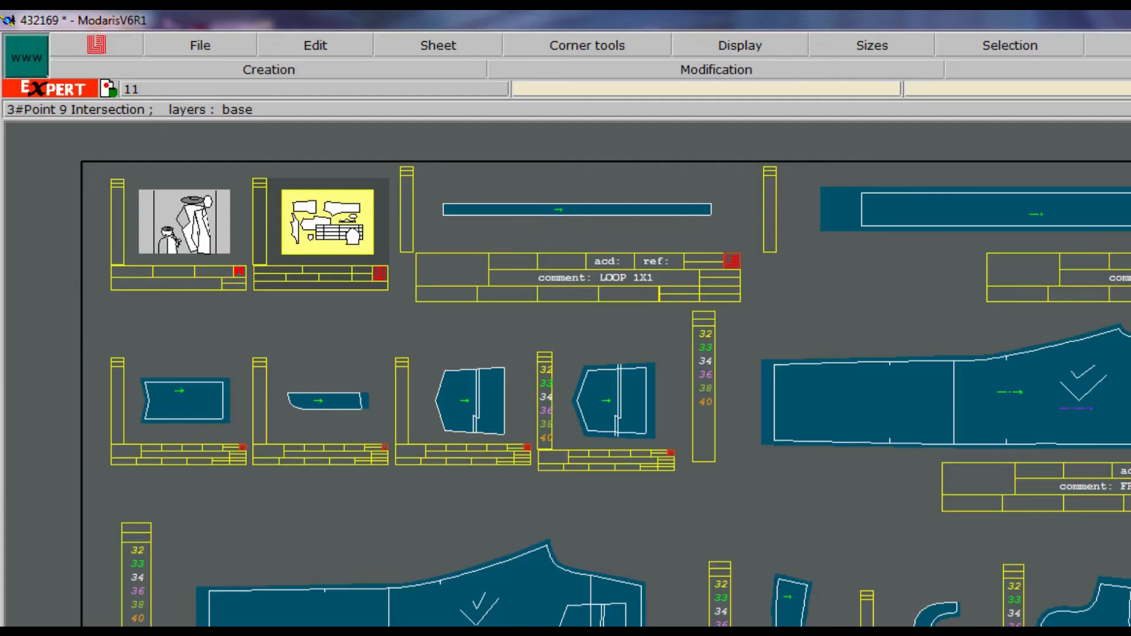
key(alt+f)
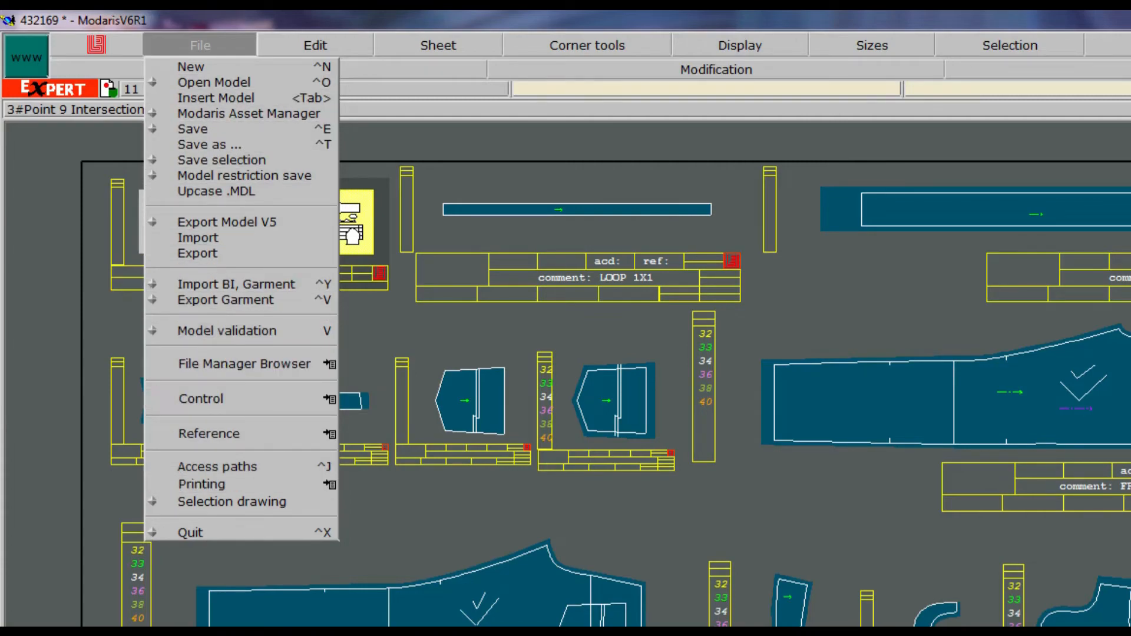
click(153, 283)
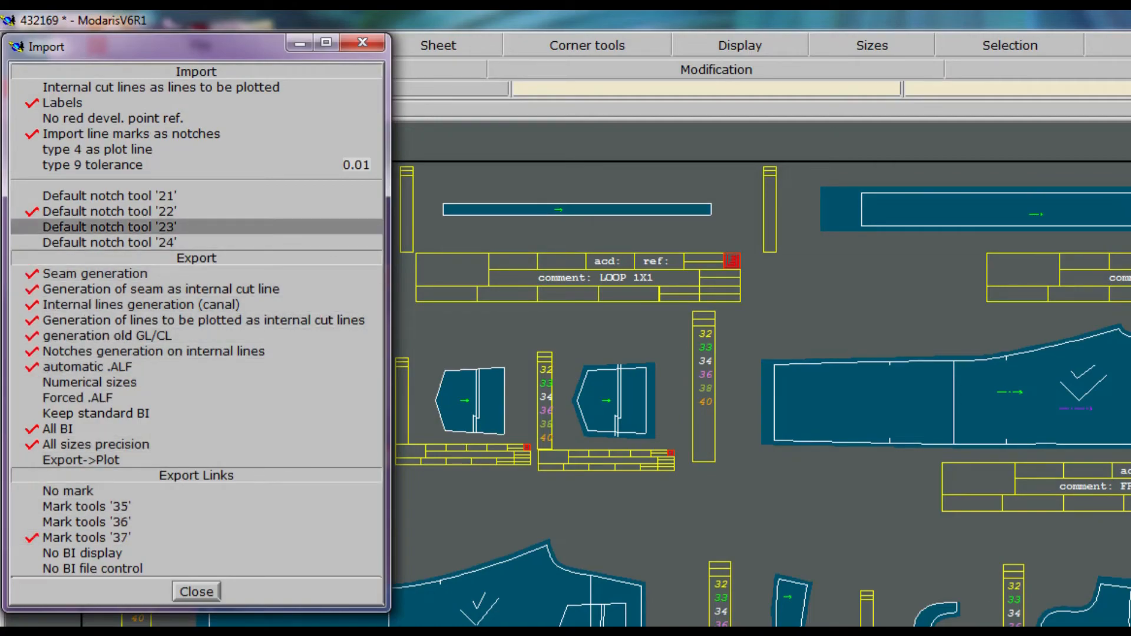
Disable the import options Labels, Import line marks as notches and Default notch tool '22'.
click(62, 103)
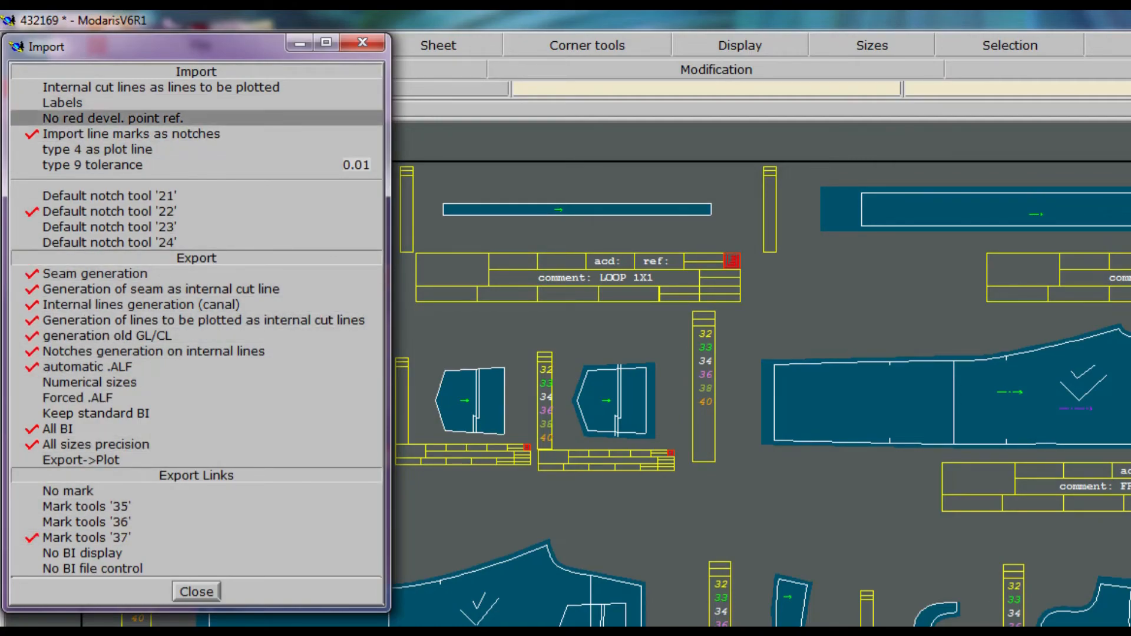
click(130, 134)
click(109, 211)
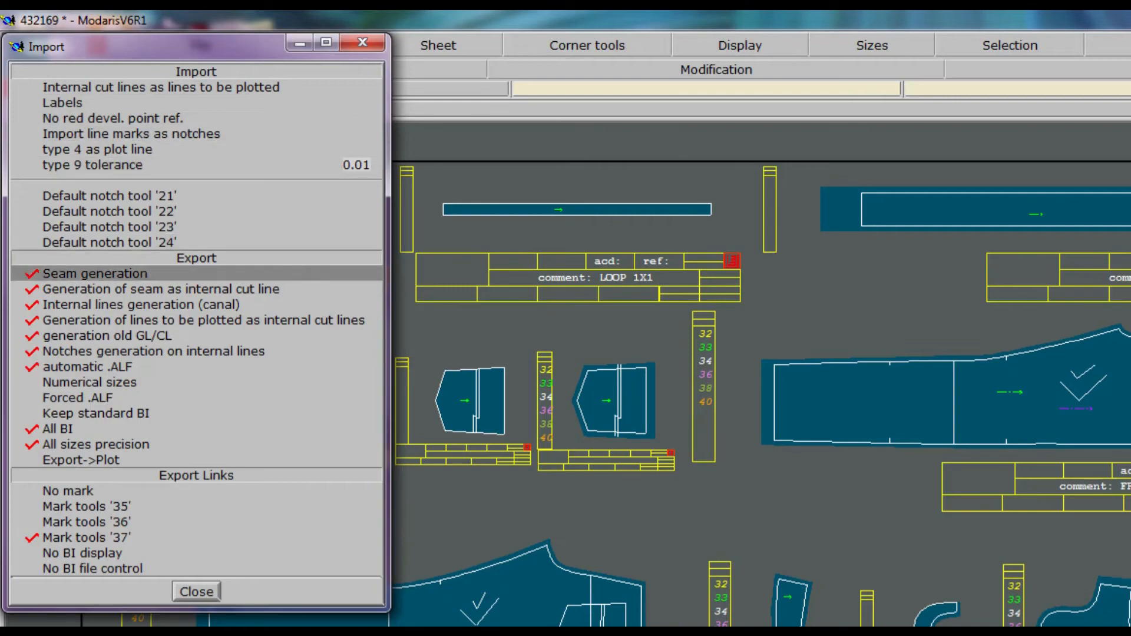
Disable the export options for seams, internal lines, lines to be plotted, old GL/CL, internal-line notches, All BI and All sizes precision.
click(95, 273)
click(159, 288)
click(141, 304)
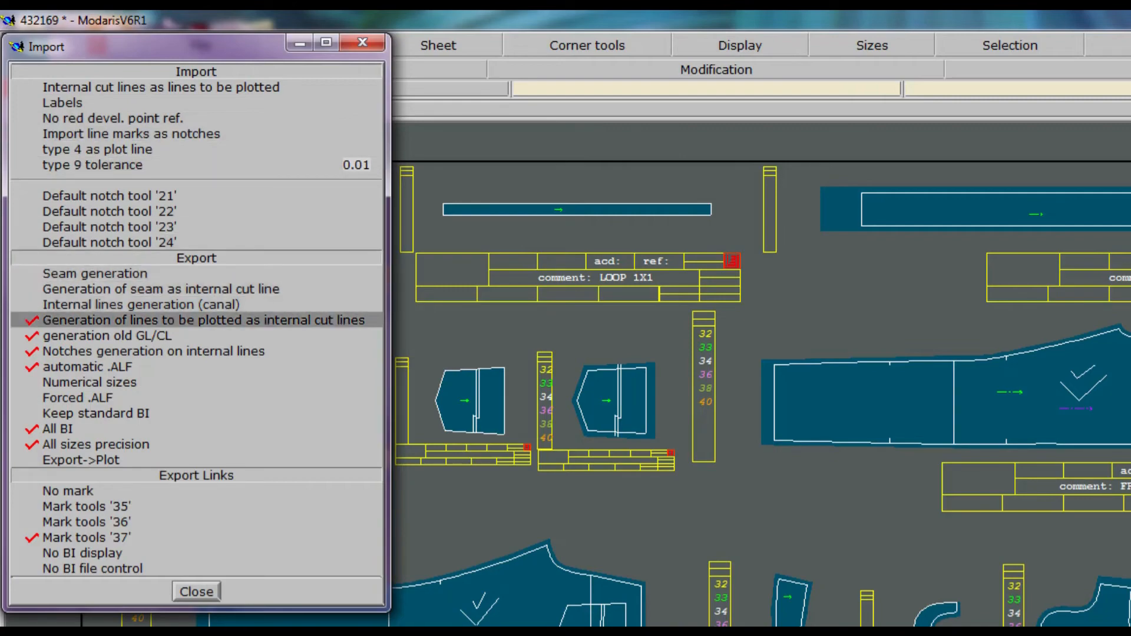
click(200, 319)
click(106, 336)
click(153, 352)
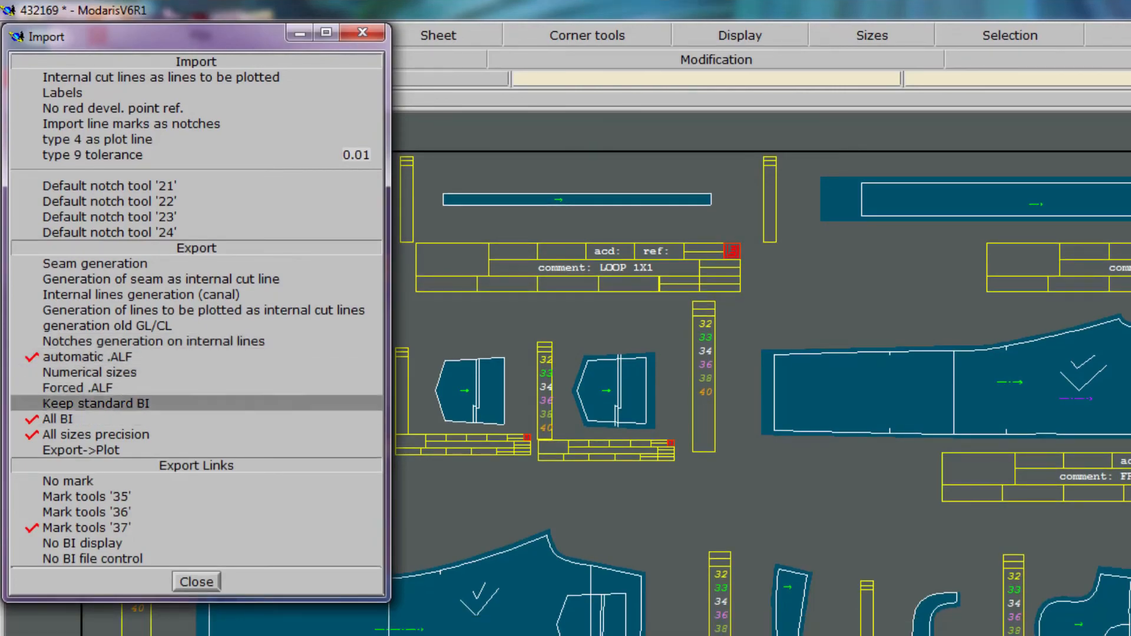
click(58, 419)
click(96, 434)
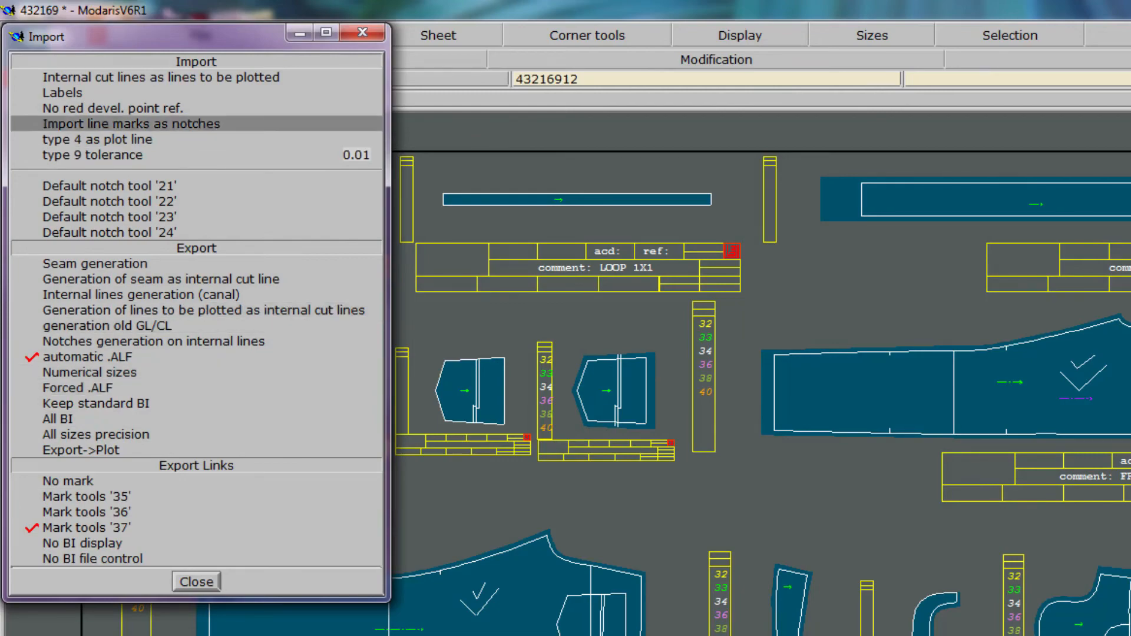
Enable the import options Labels, Import line marks as notches and Default notch tool '21'.
click(62, 92)
click(129, 123)
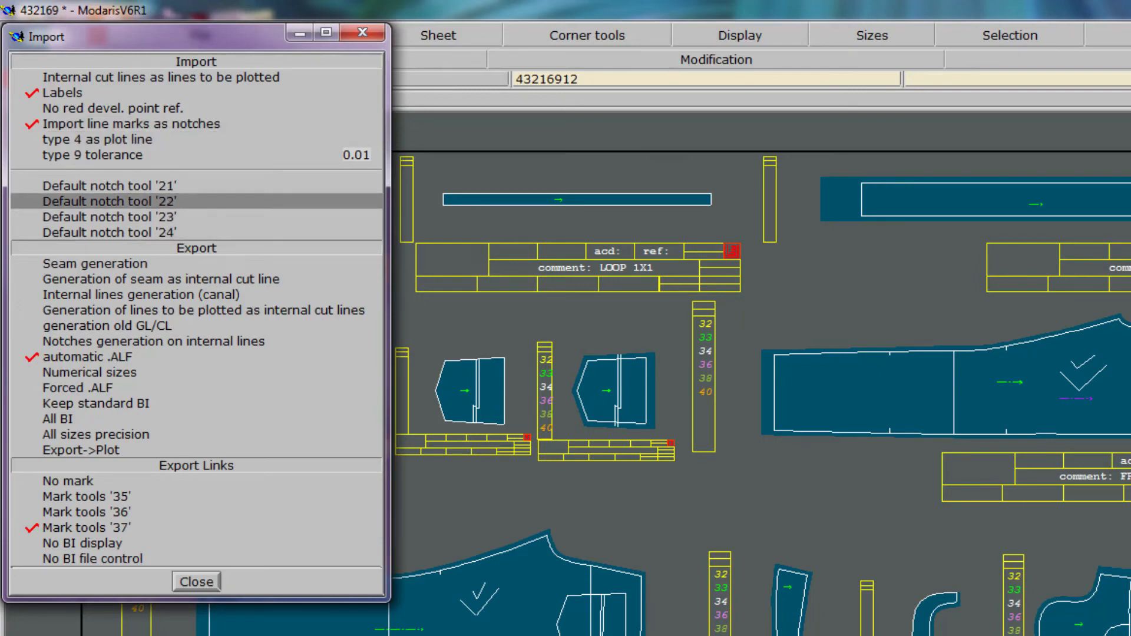
click(109, 186)
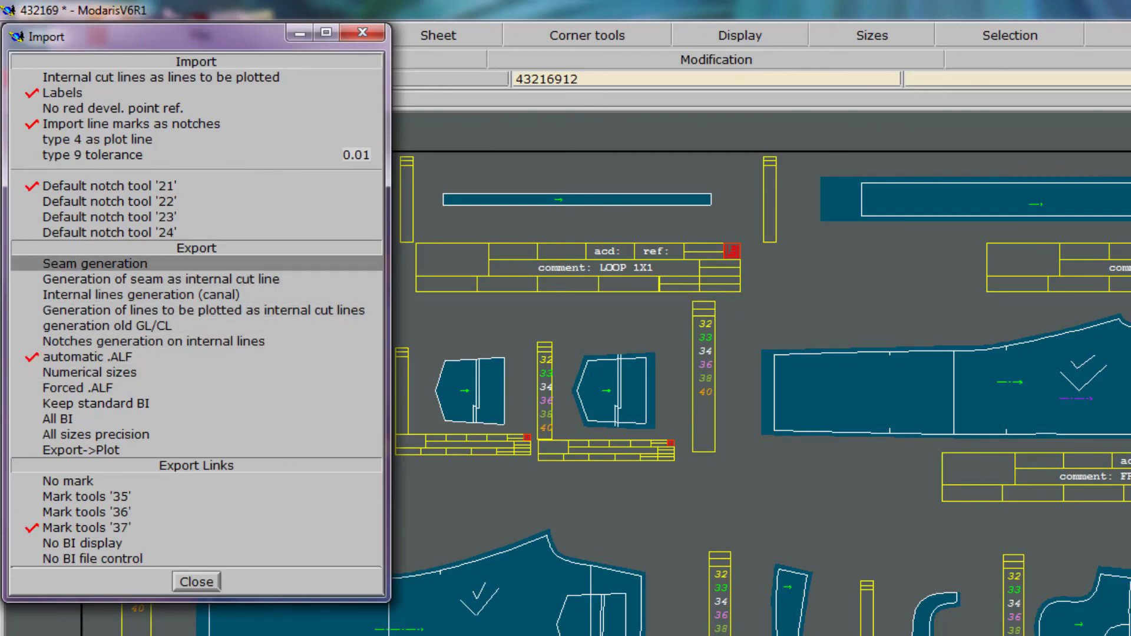
Enable export of seams, seam as internal cut line, internal lines, lines to be plotted, old GL/CL, internal-line notches, All BI and All sizes precision.
click(94, 263)
click(160, 280)
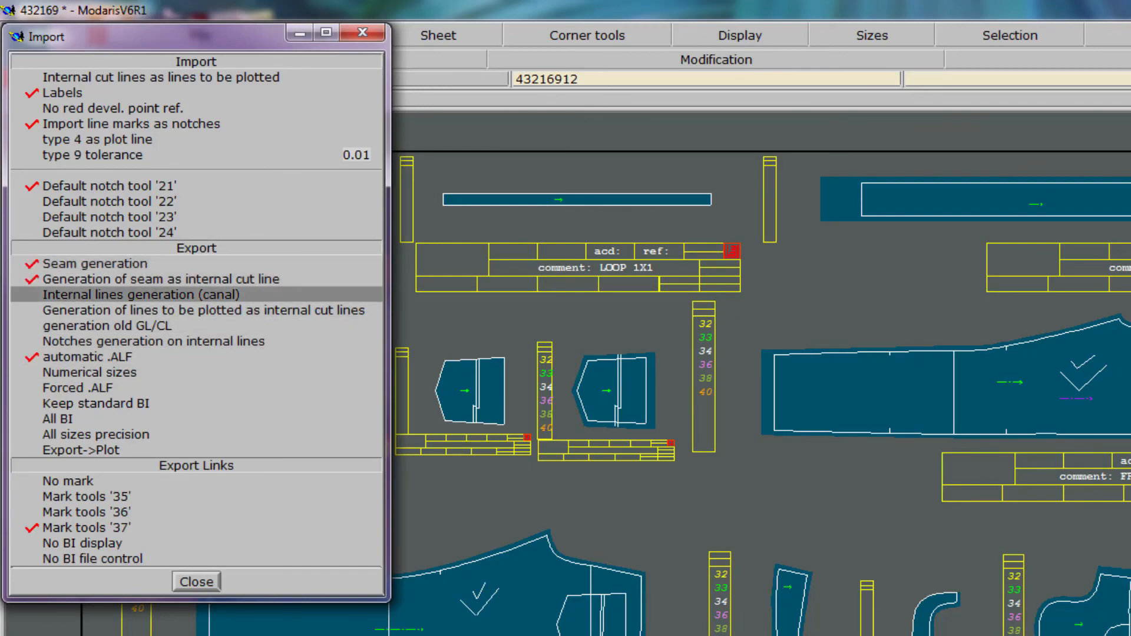
click(140, 294)
click(177, 310)
click(106, 325)
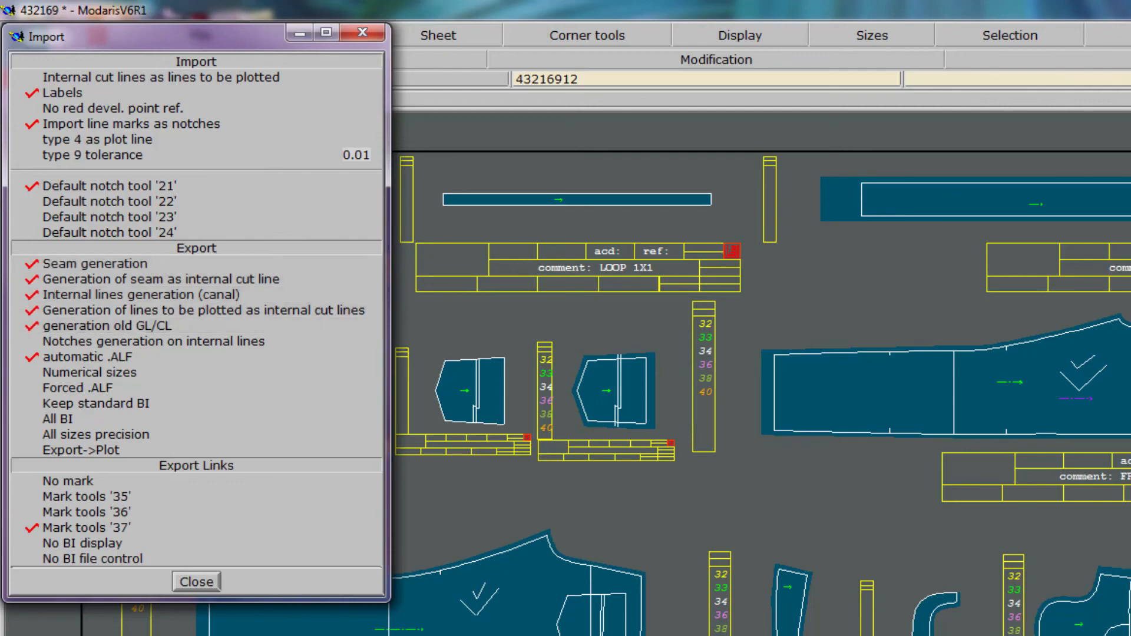
click(153, 341)
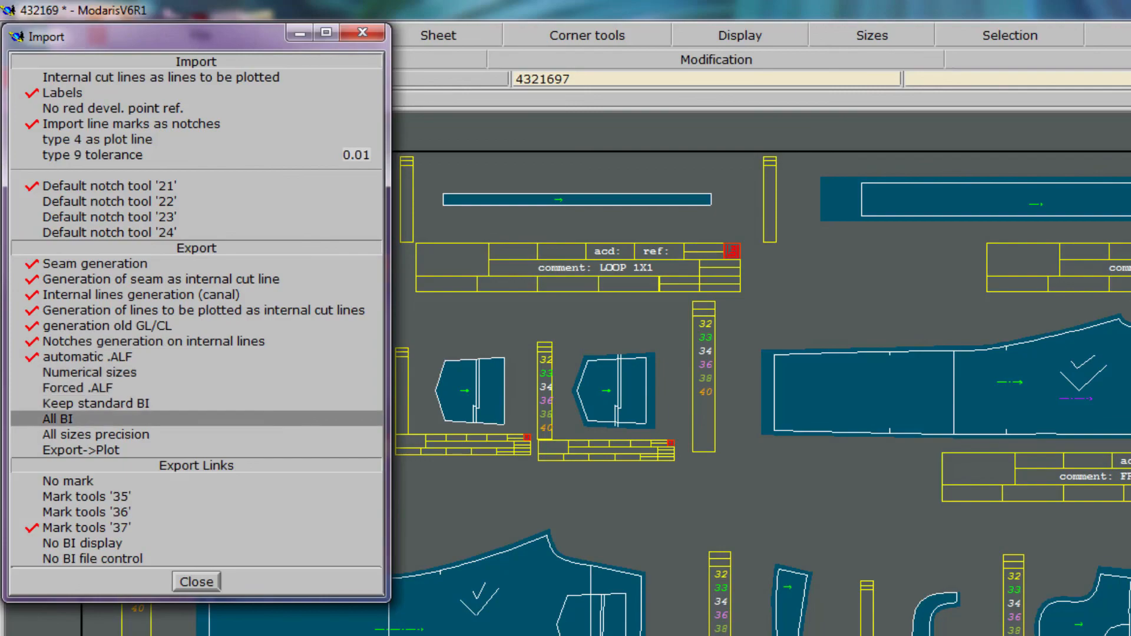
click(58, 419)
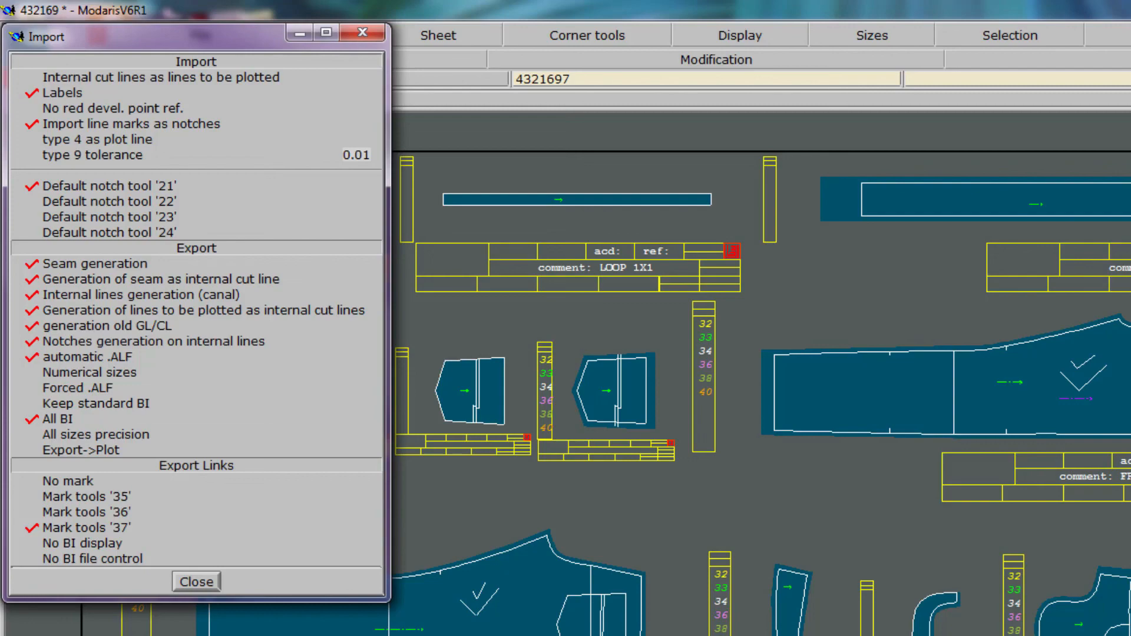
click(94, 435)
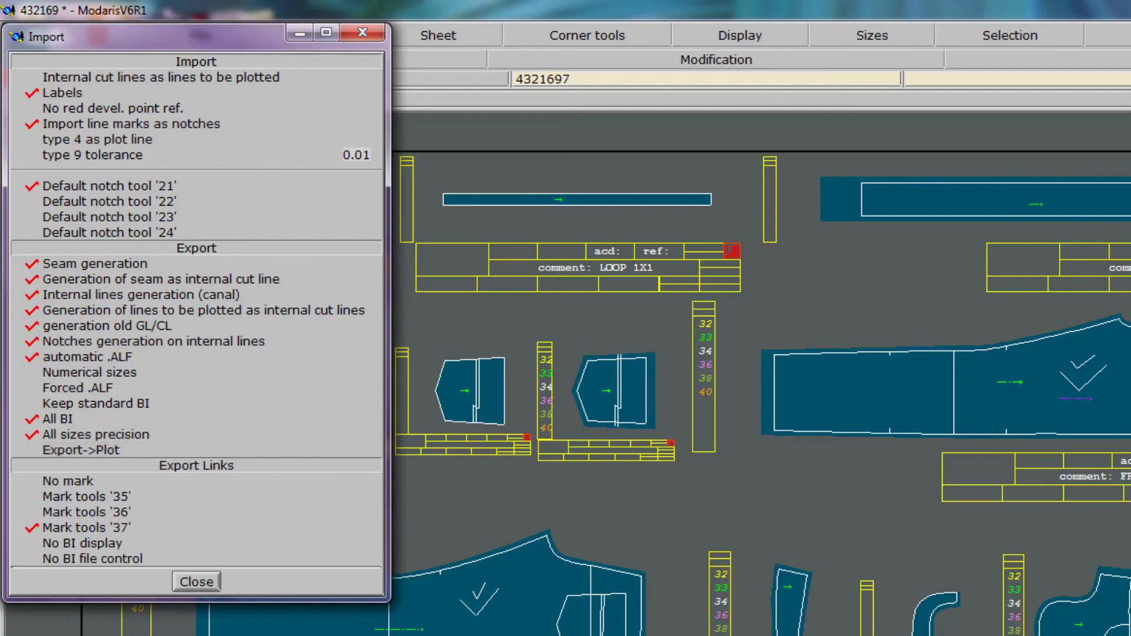